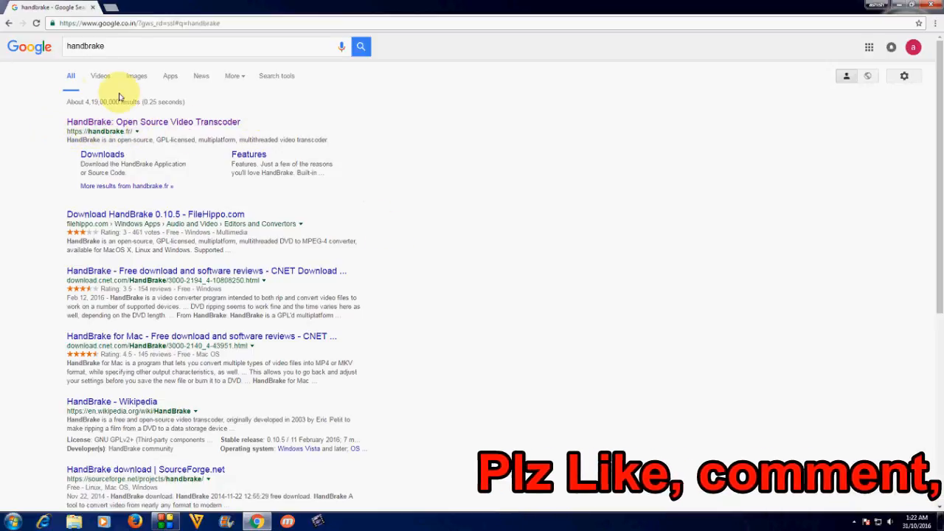
- Open the official HandBrake website from the search results and try to download HandBrake 0.10.5 for Windows
left_click(135, 126)
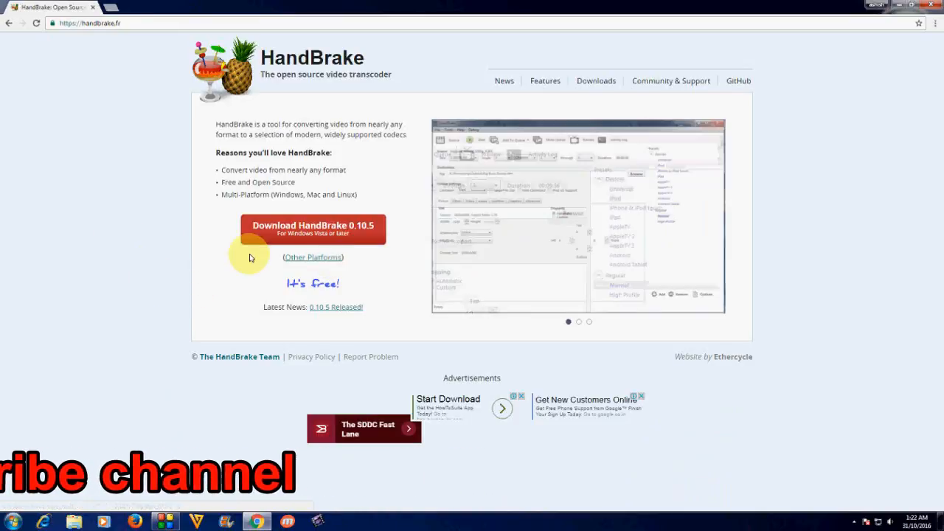
left_click(329, 228)
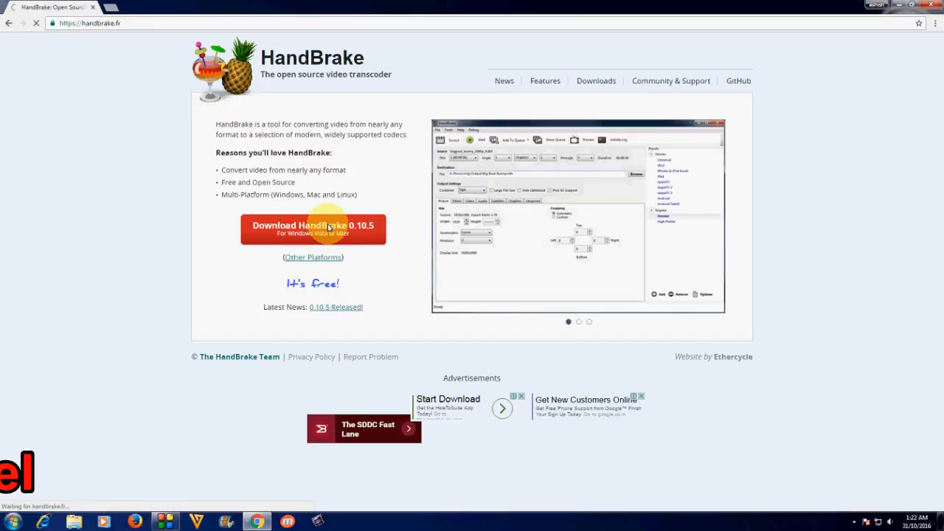
left_click(462, 295)
left_click_drag(458, 216, 412, 250)
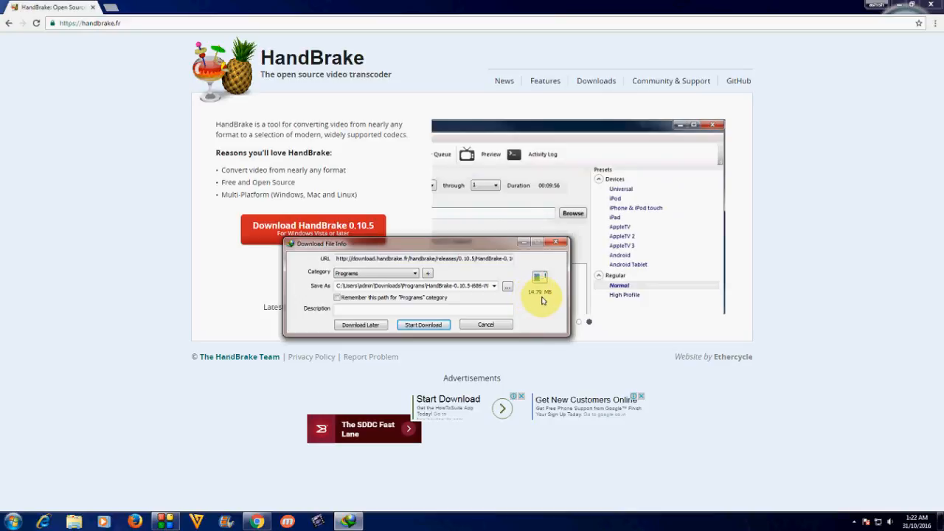
left_click(496, 329)
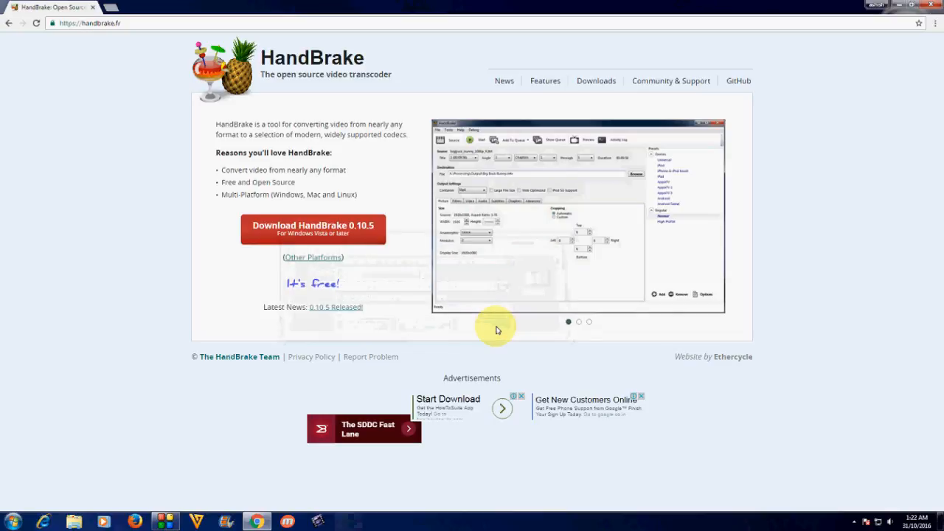
left_click(895, 7)
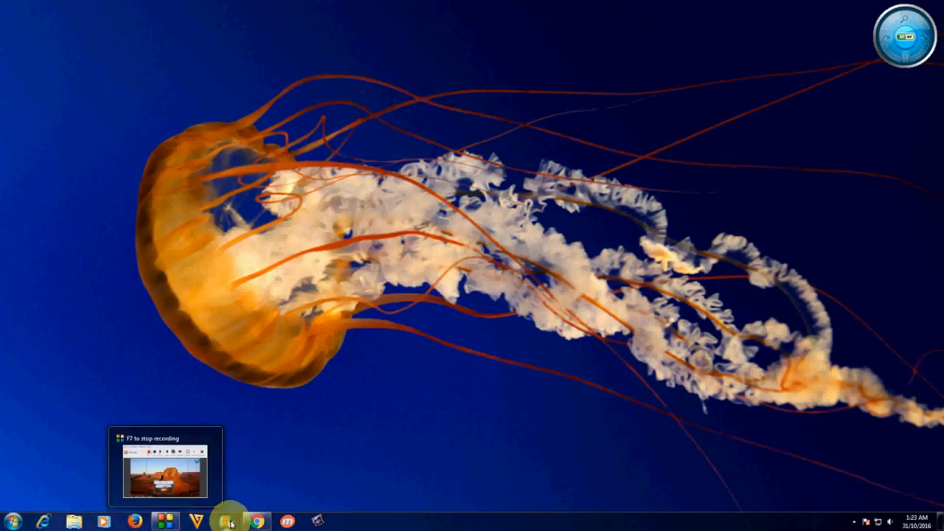
- Switch to Internet Download Manager, open the folder holding the downloaded HandBrake 0.10.5 installer, and narrow the folder window
left_click(854, 521)
left_click(870, 466)
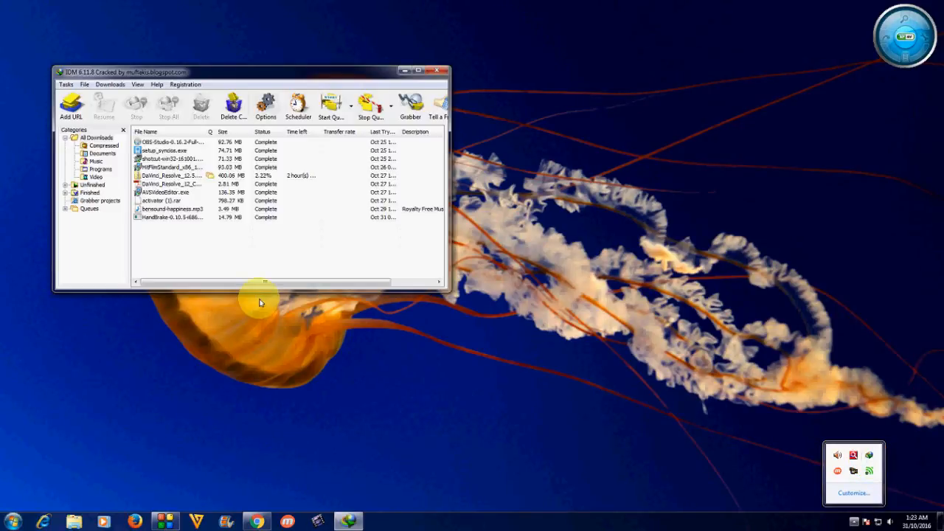
right_click(147, 222)
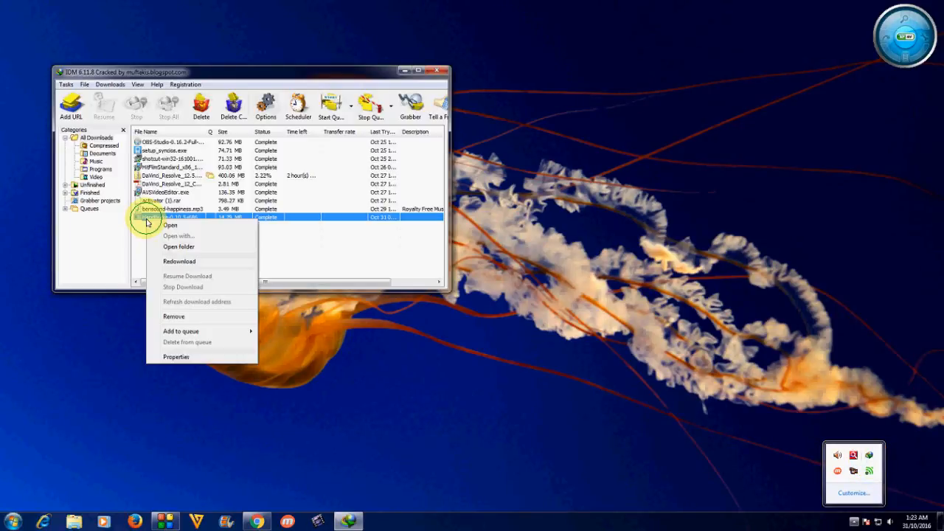
left_click(181, 247)
left_click_drag(337, 8, 366, 149)
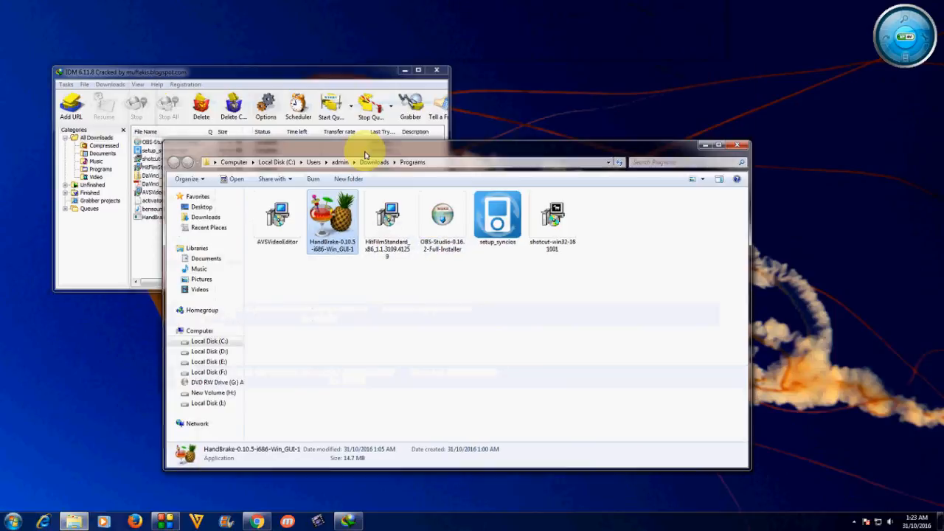
left_click(434, 71)
left_click_drag(480, 154, 395, 102)
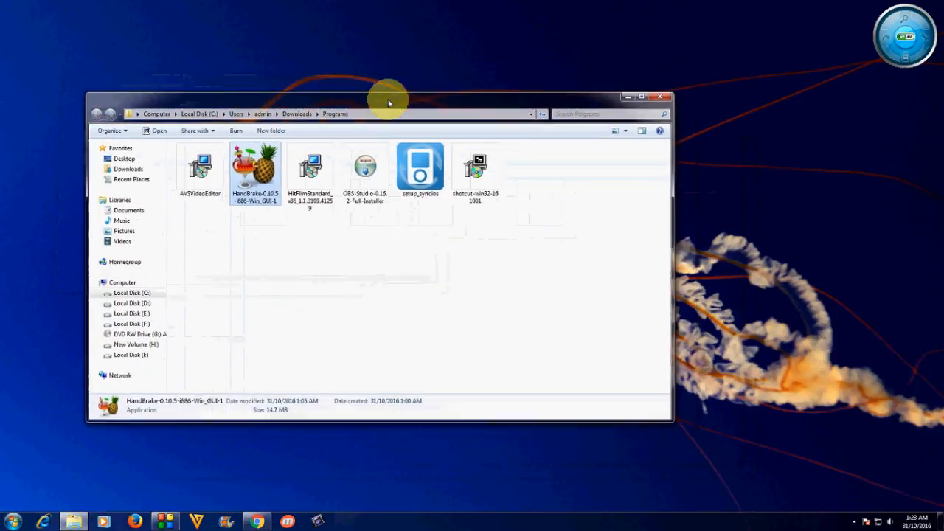
left_click_drag(663, 305, 510, 305)
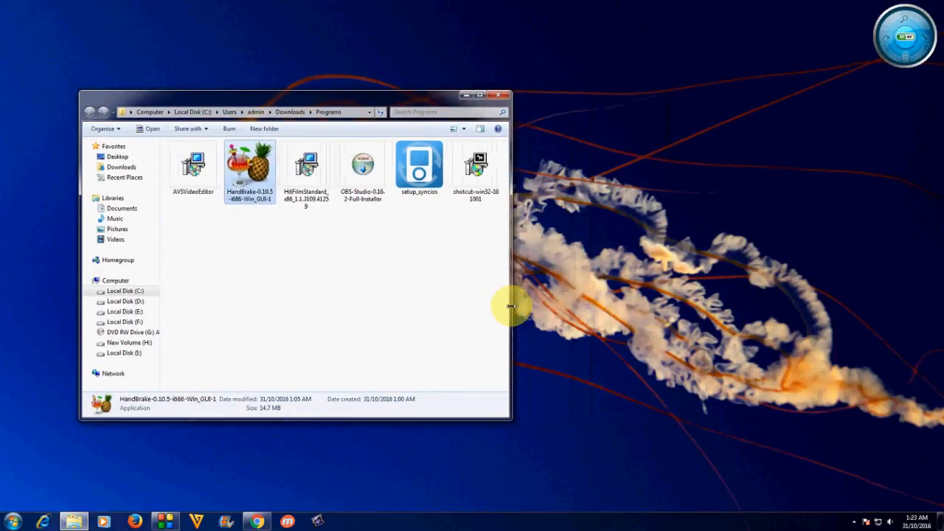
left_click_drag(252, 98, 254, 99)
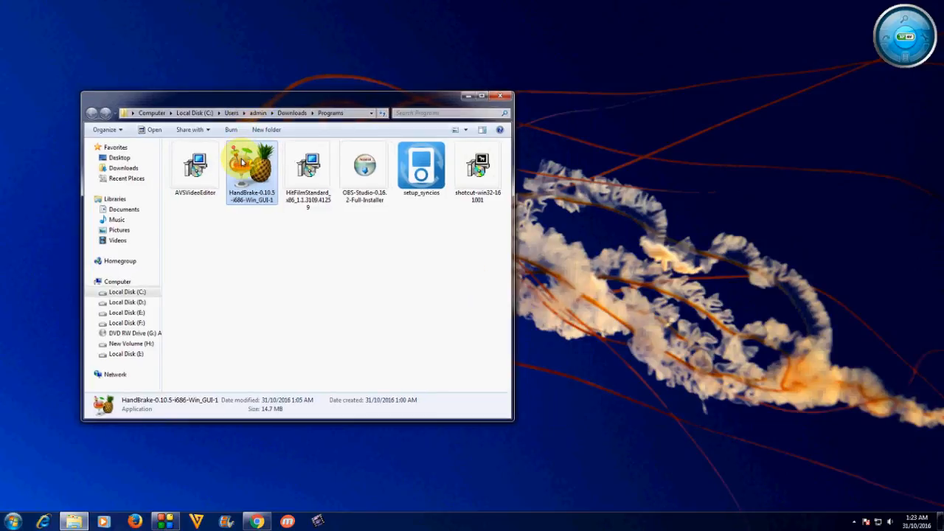
- Run the HandBrake-0.10.5-i686-Win_GUI-1 installer, accept the license agreement, and complete the installation with the default settings
double_click(254, 179)
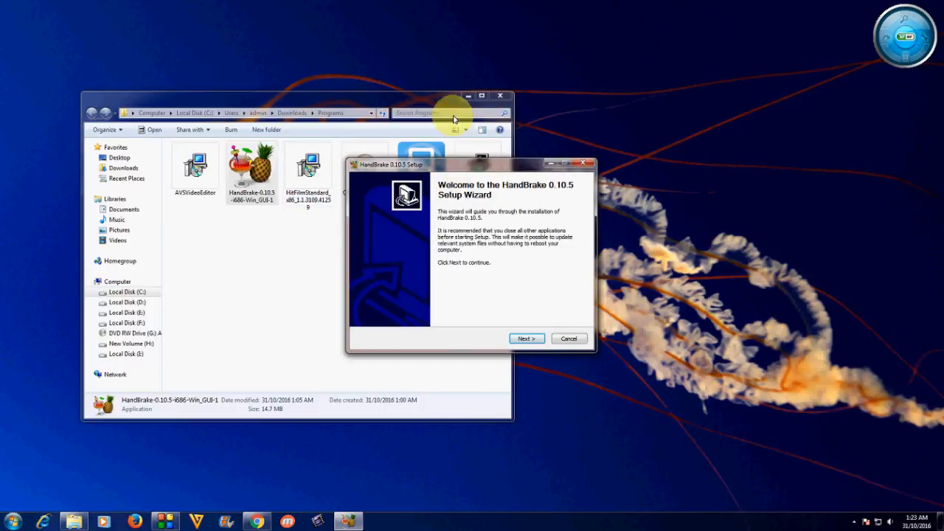
left_click(467, 97)
left_click_drag(490, 164, 384, 105)
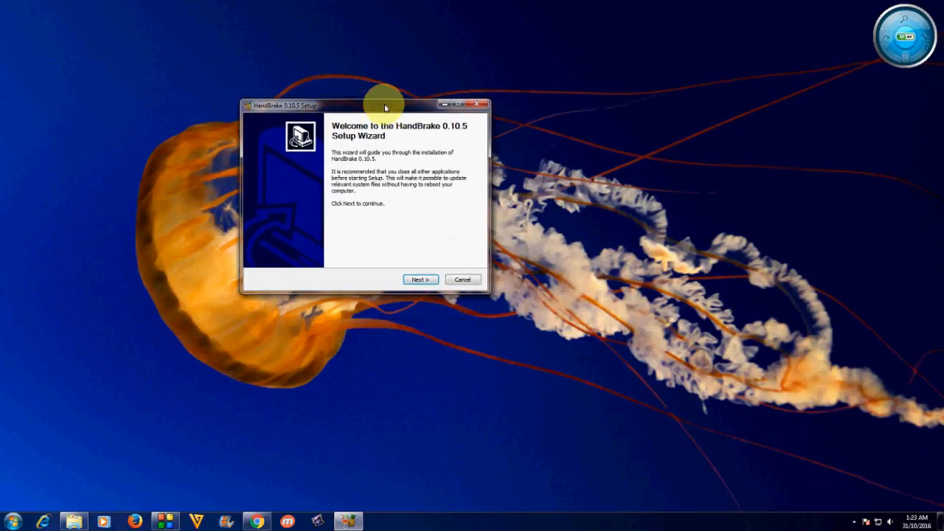
left_click(421, 281)
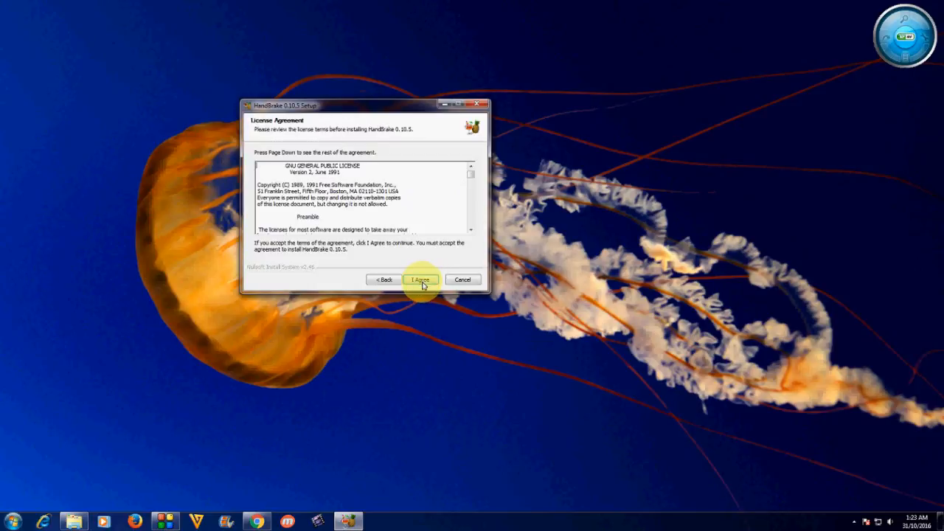
left_click(422, 280)
left_click(423, 281)
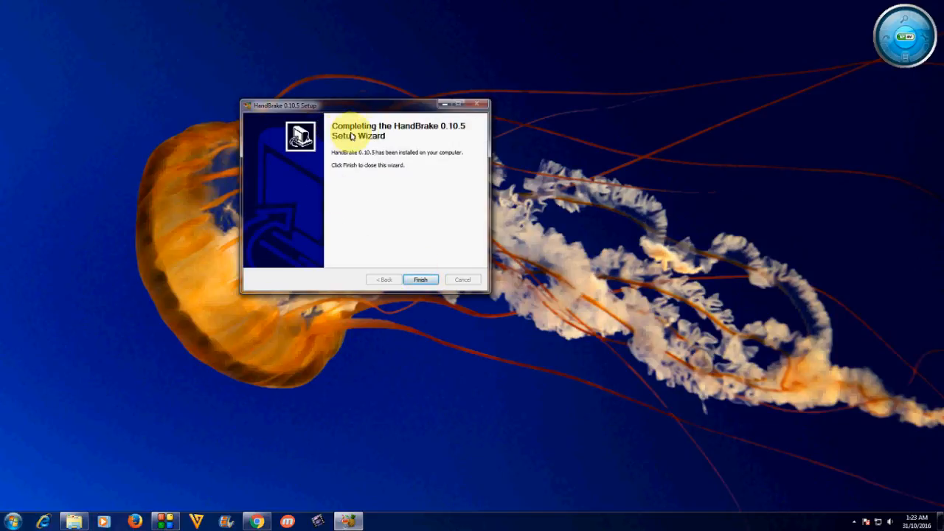
left_click(420, 280)
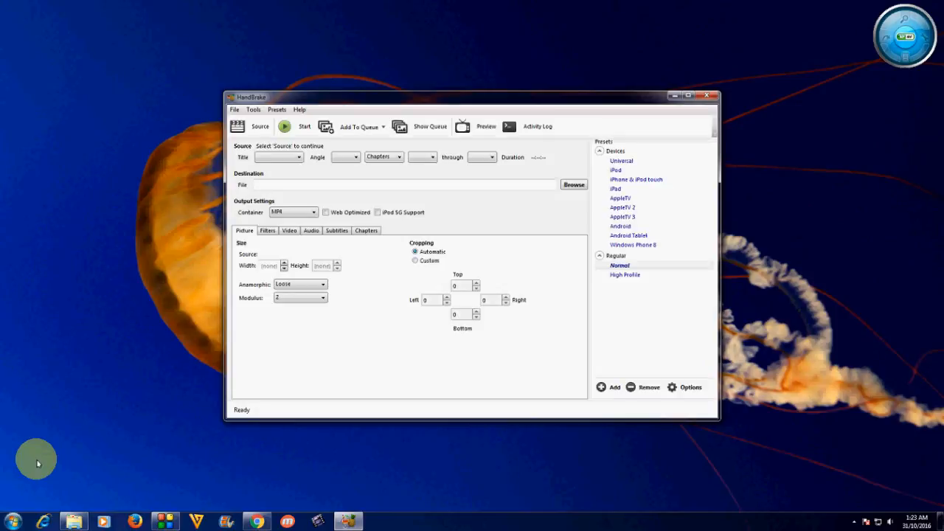
- Maximize HandBrake, choose to open a single video file as the source, and browse to the personal folder on the Desktop
double_click(424, 97)
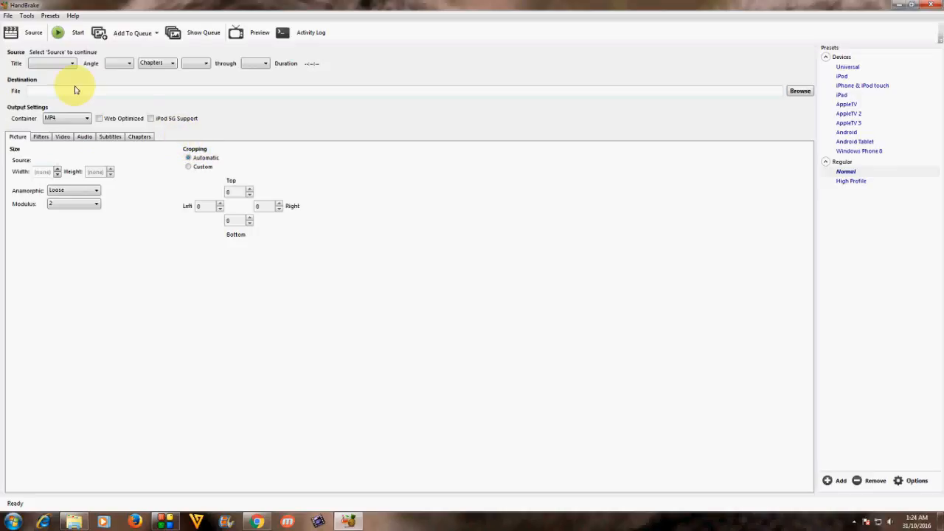
left_click(33, 35)
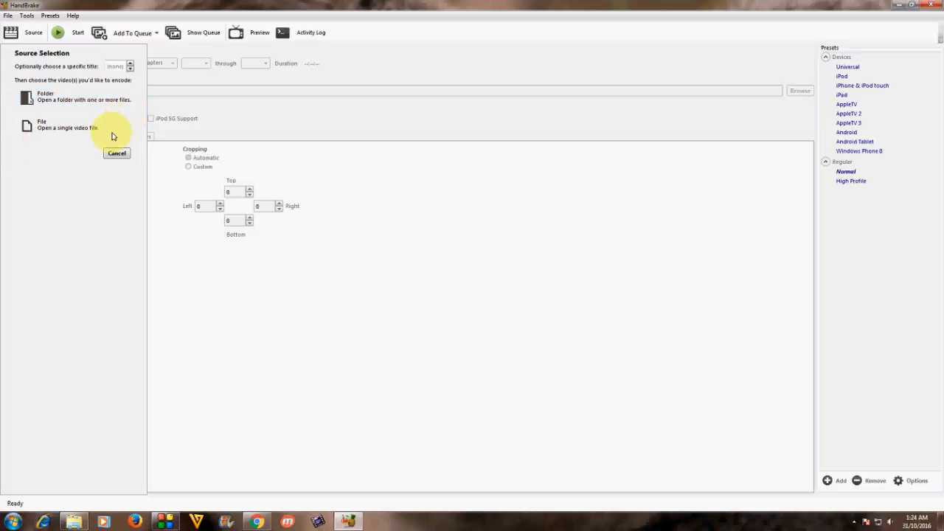
left_click(64, 128)
left_click_drag(179, 28, 351, 36)
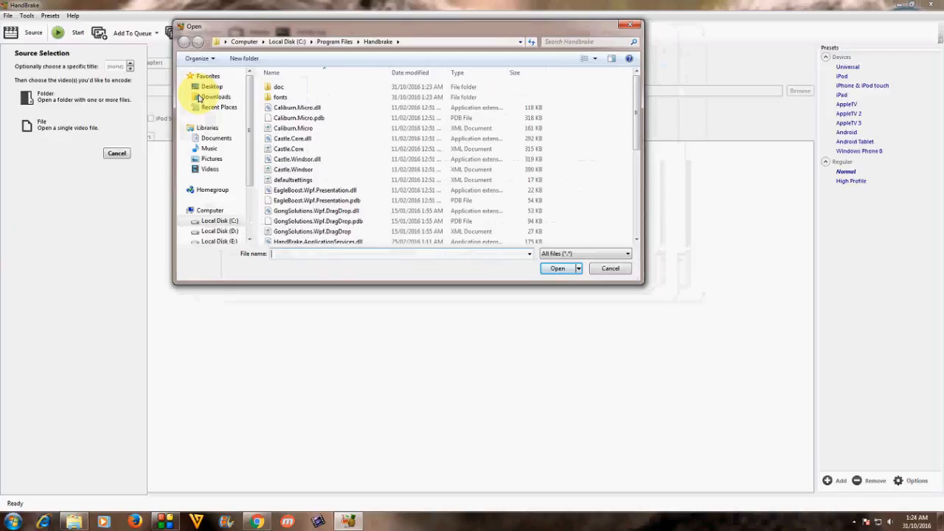
mouse_move(250, 88)
left_mouse_down()
mouse_move(253, 101)
mouse_move(252, 91)
left_mouse_up()
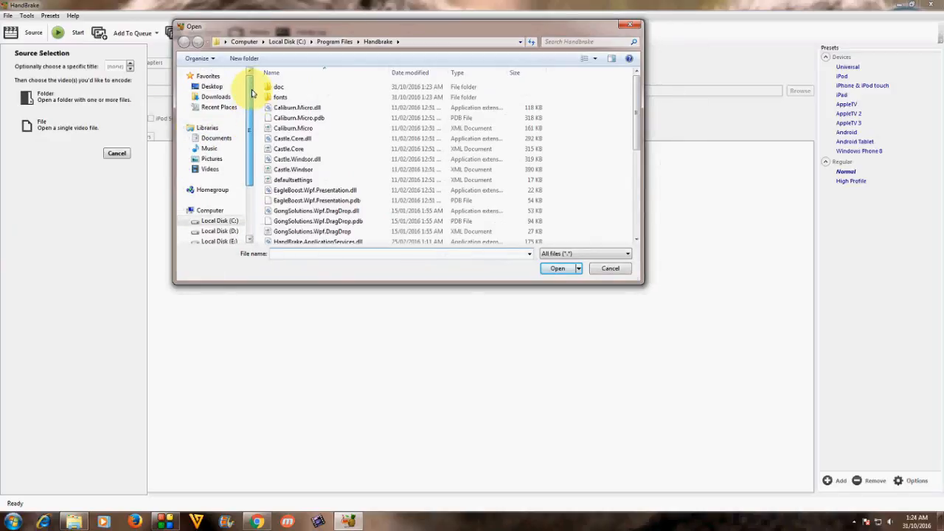
left_click(213, 87)
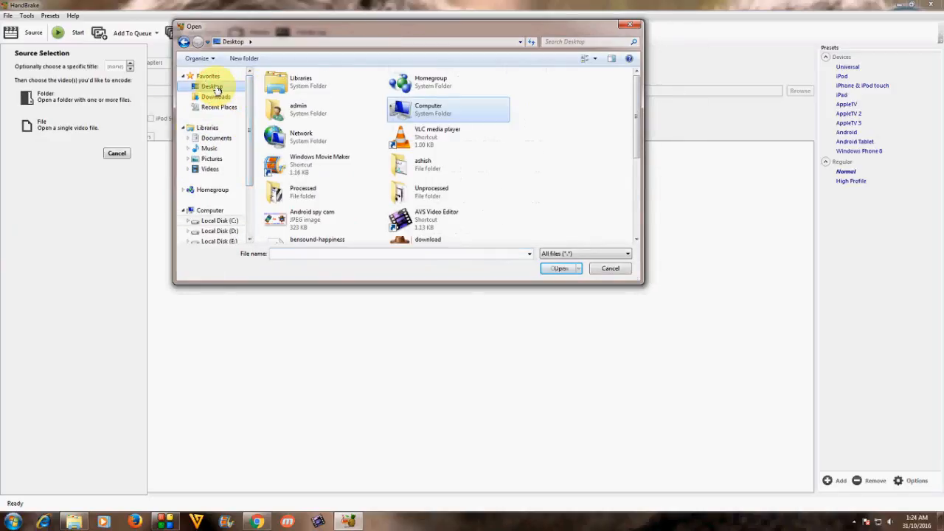
left_click(432, 167)
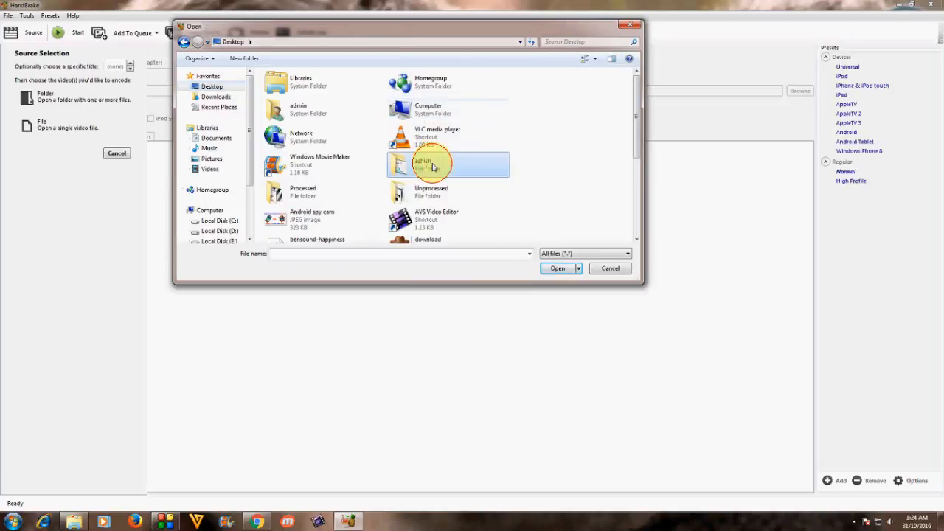
double_click(432, 167)
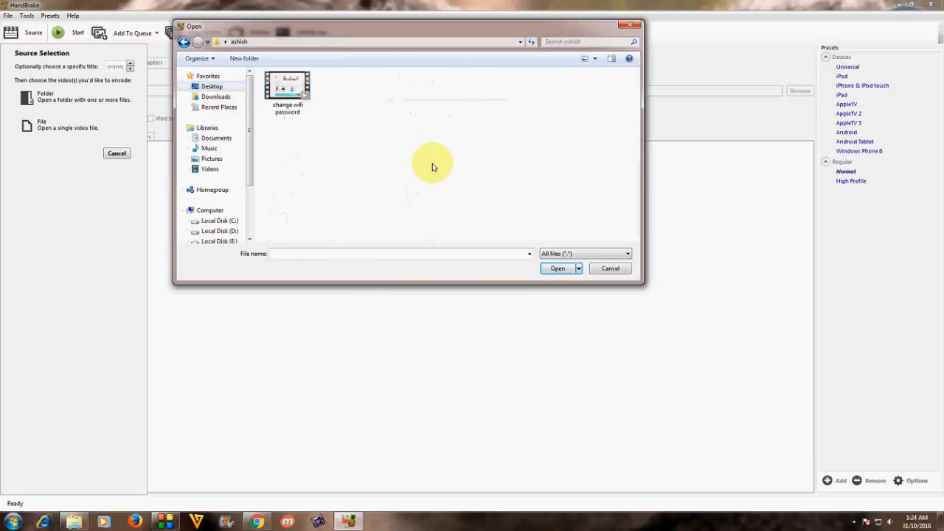
- Check the file properties of the "change wifi password" video and load it as the source
right_click(286, 88)
left_click(326, 265)
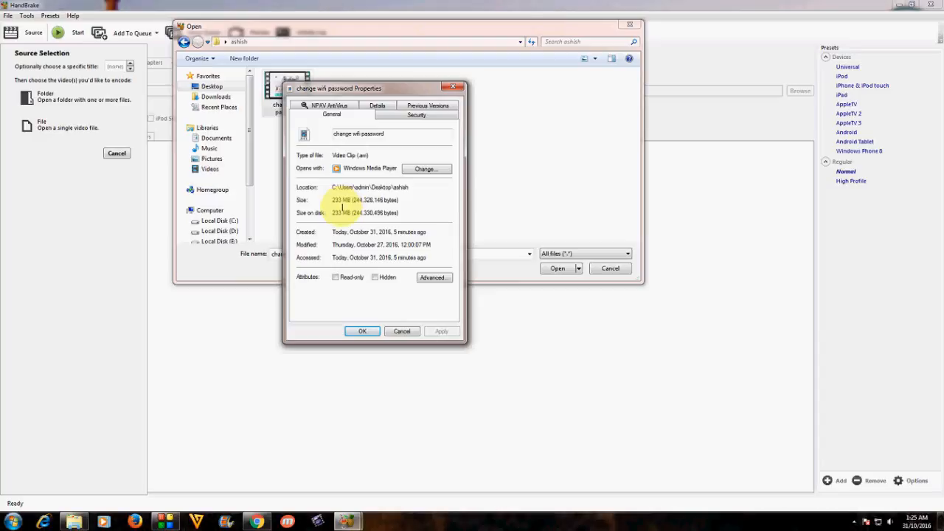
left_click(363, 331)
left_click(549, 270)
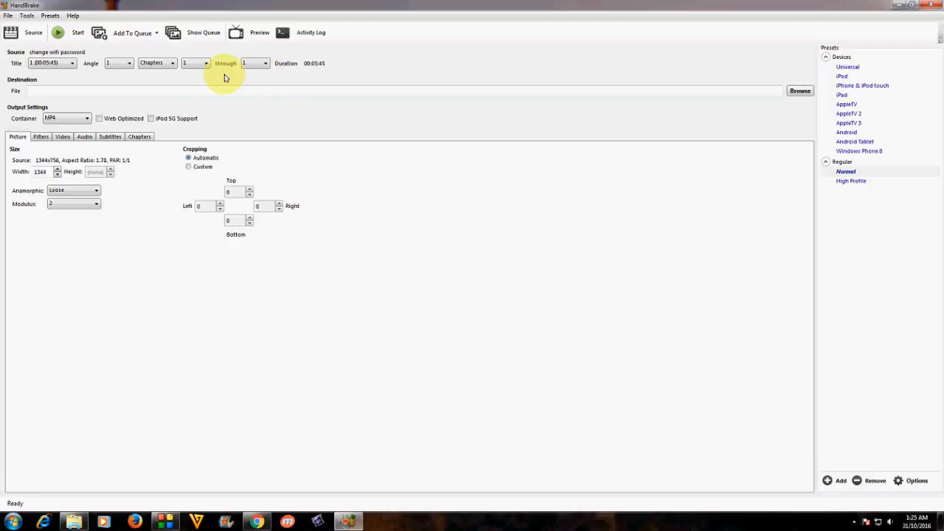
- Set the output destination to a file named 123.mp4 in the source video's folder on the Desktop
left_click(800, 91)
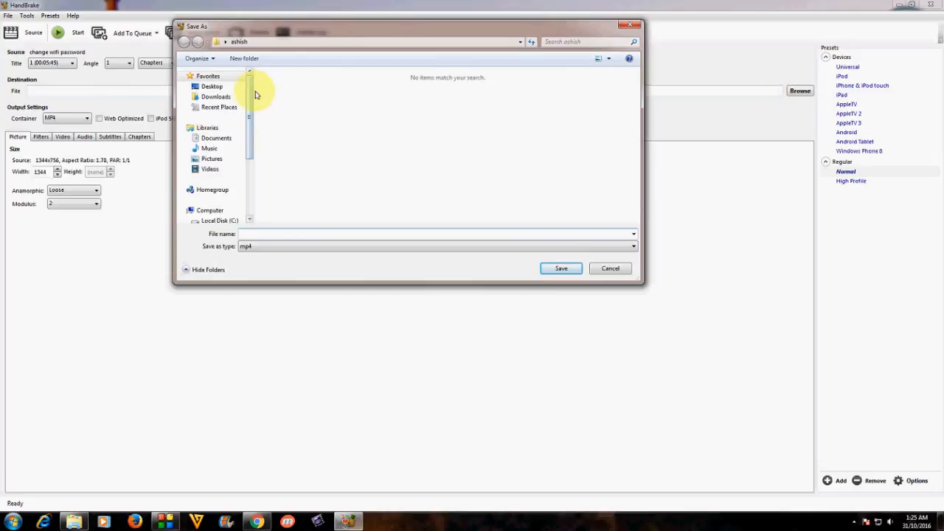
left_click(212, 87)
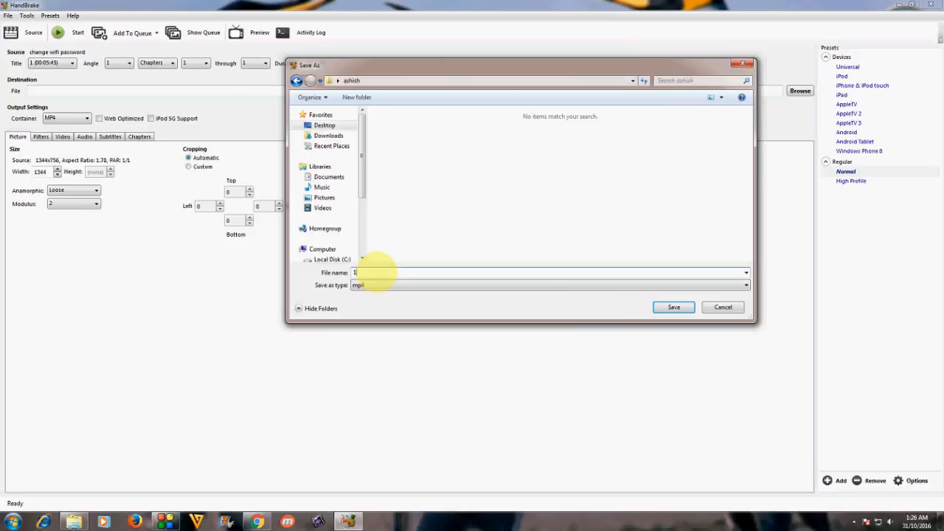
left_click(671, 308)
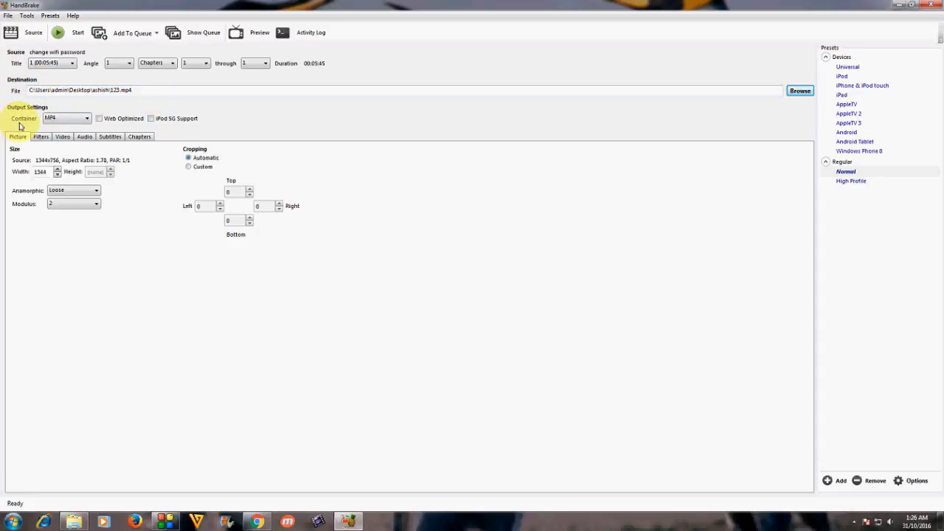
- Set the output container to MP4 with Web Optimized enabled, and select the Normal preset
left_click(59, 119)
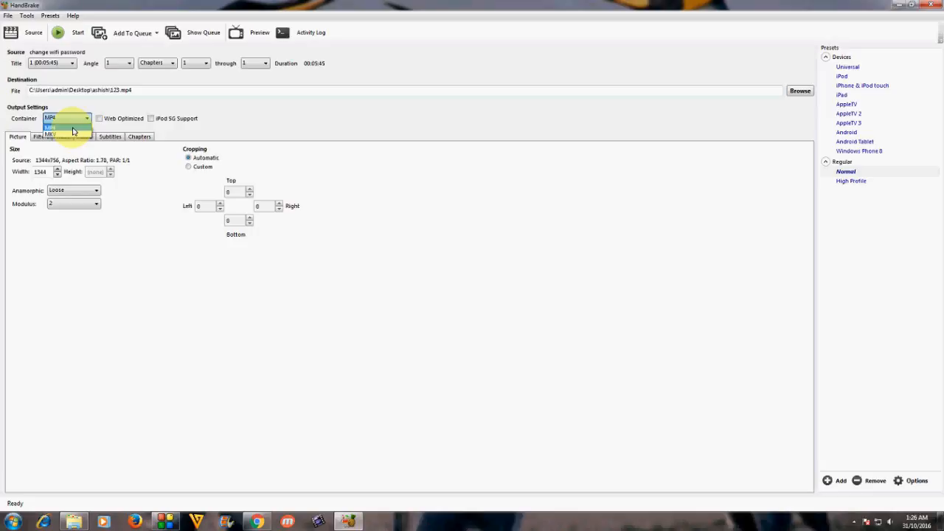
left_click(73, 131)
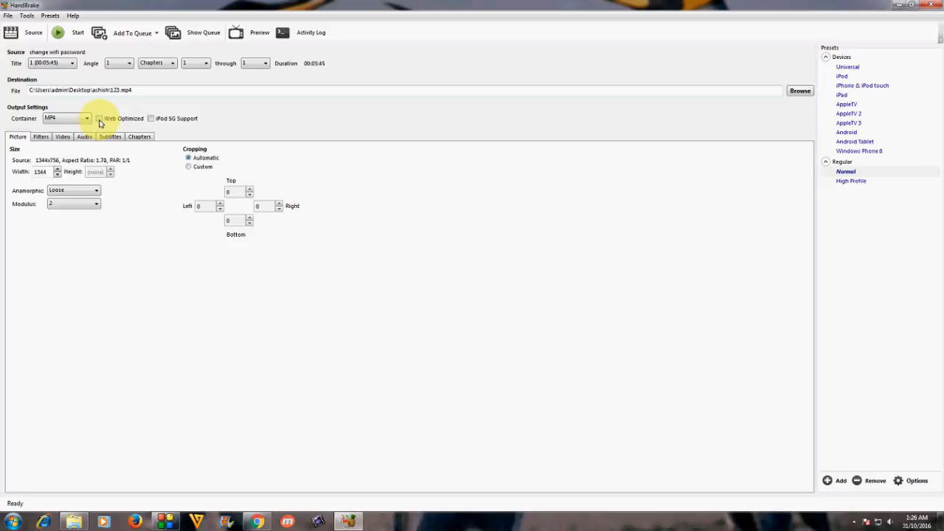
left_click(100, 119)
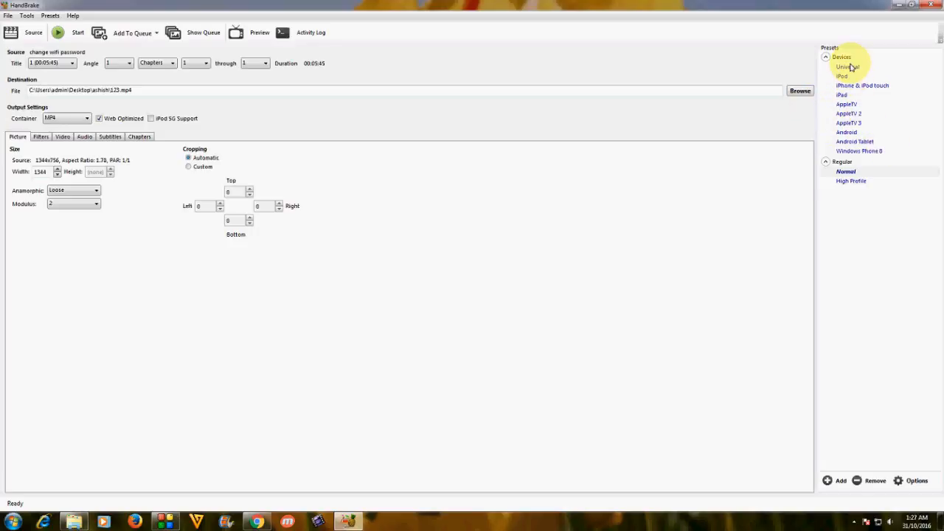
left_click(846, 174)
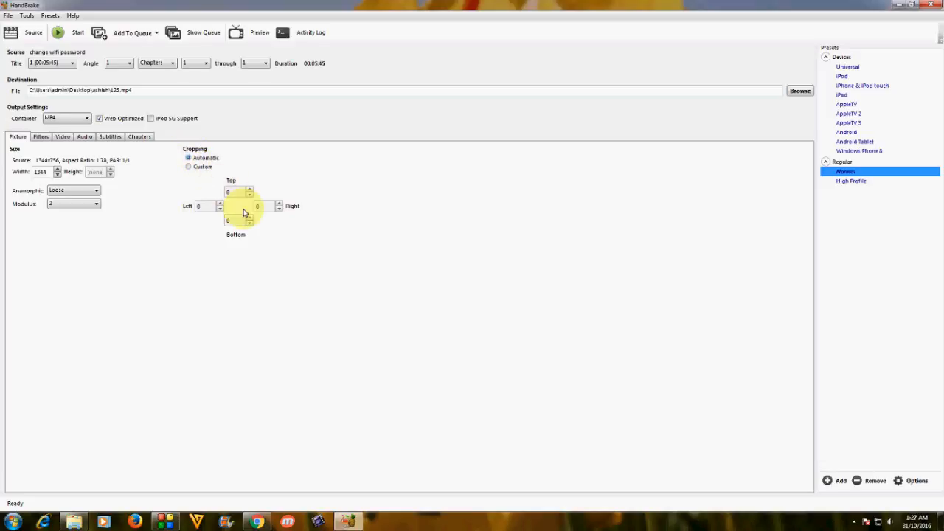
- Switch the cropping mode to Custom and back to Automatic
left_click(189, 168)
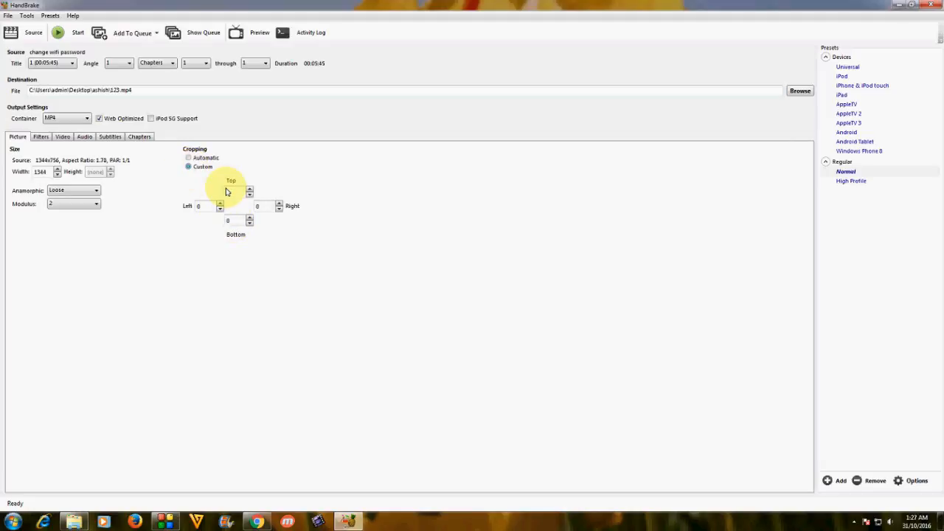
left_click(189, 158)
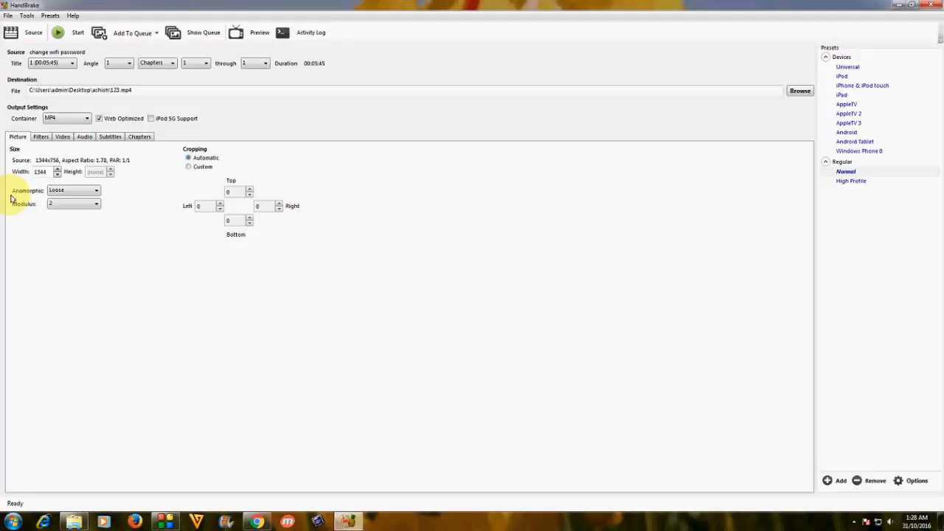
- Review the available Anamorphic and Modulus options and the video filter settings
left_click(95, 193)
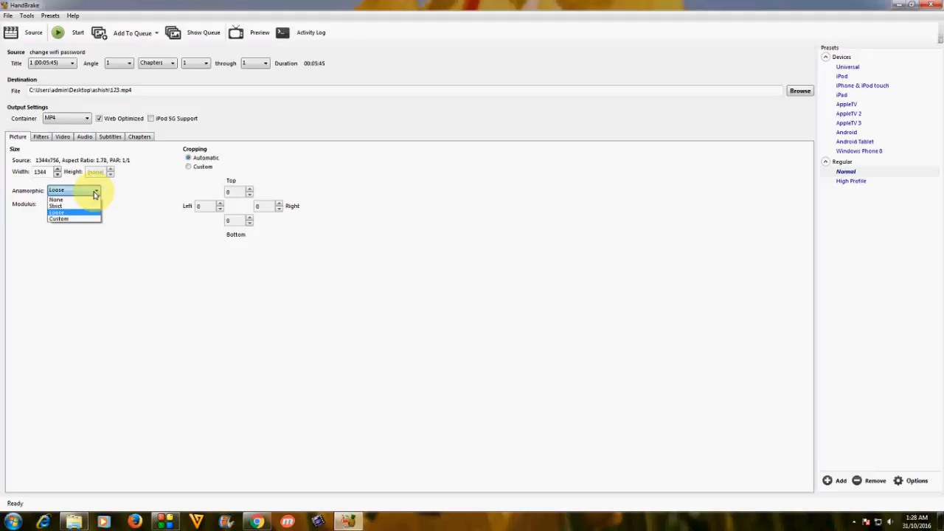
left_click(95, 194)
left_click(94, 204)
left_click(92, 207)
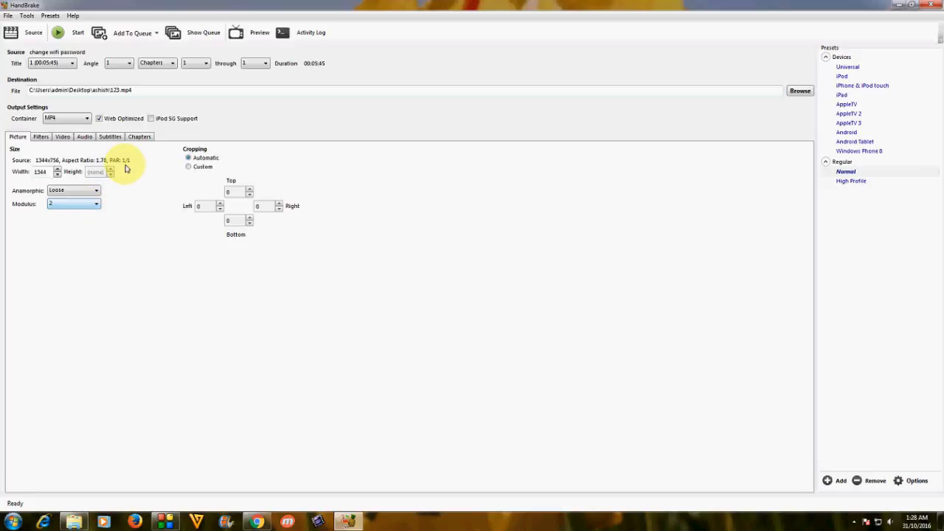
left_click(42, 141)
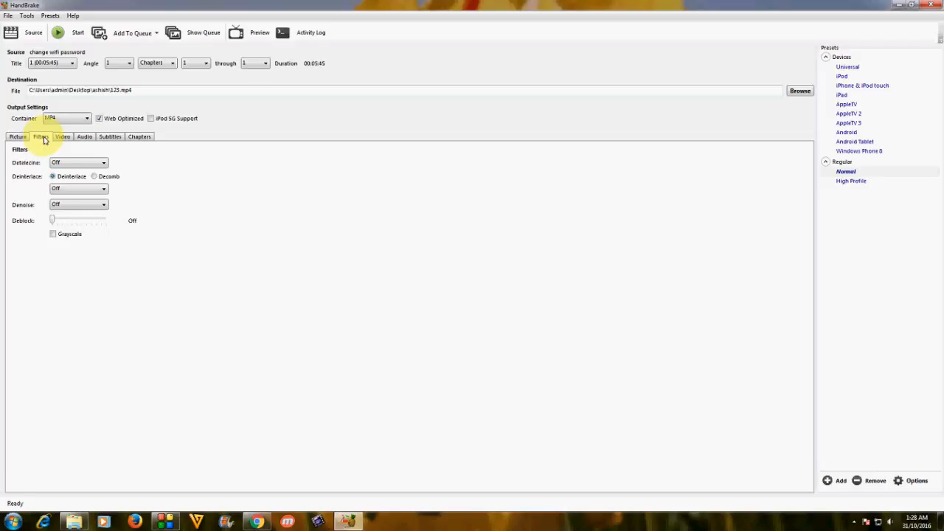
- Try the video's Constant Quality at RF 0 and RF 46, returning it to RF 20 each time
left_click(63, 138)
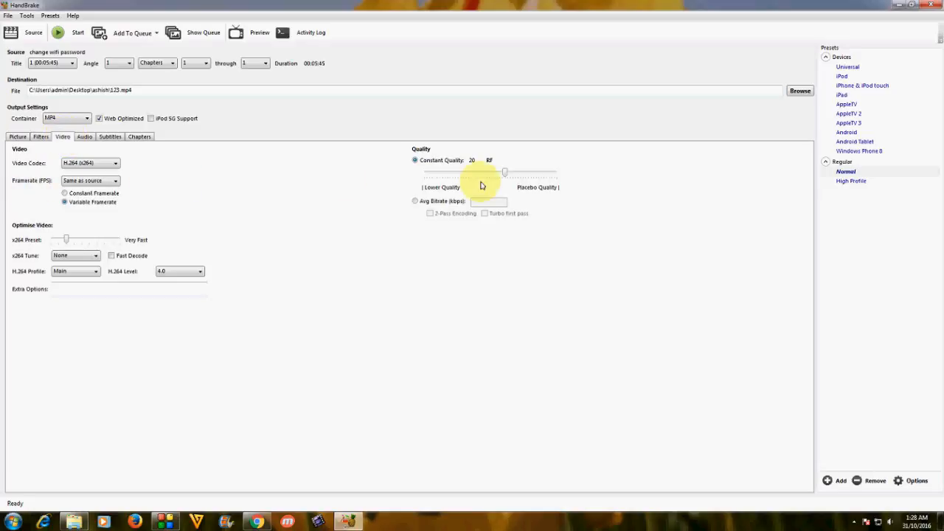
mouse_move(501, 167)
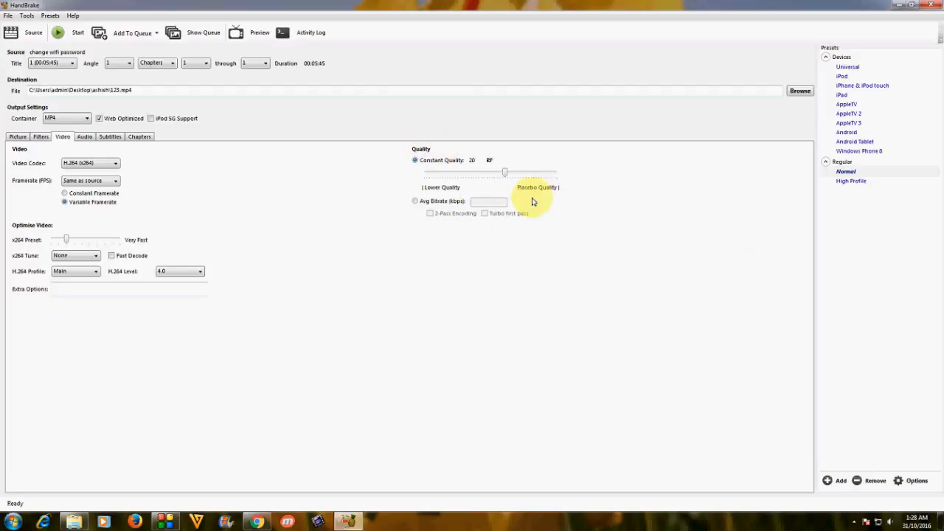
mouse_move(558, 182)
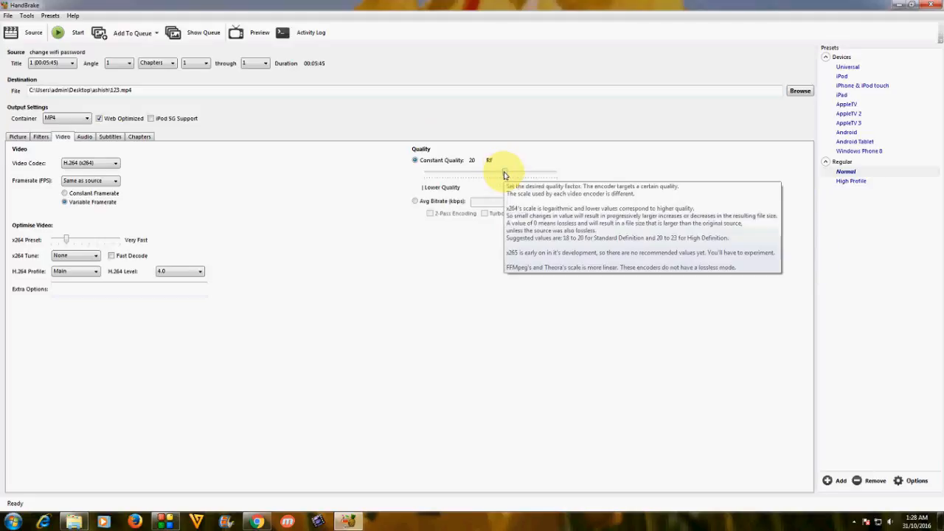
left_click_drag(506, 175, 557, 174)
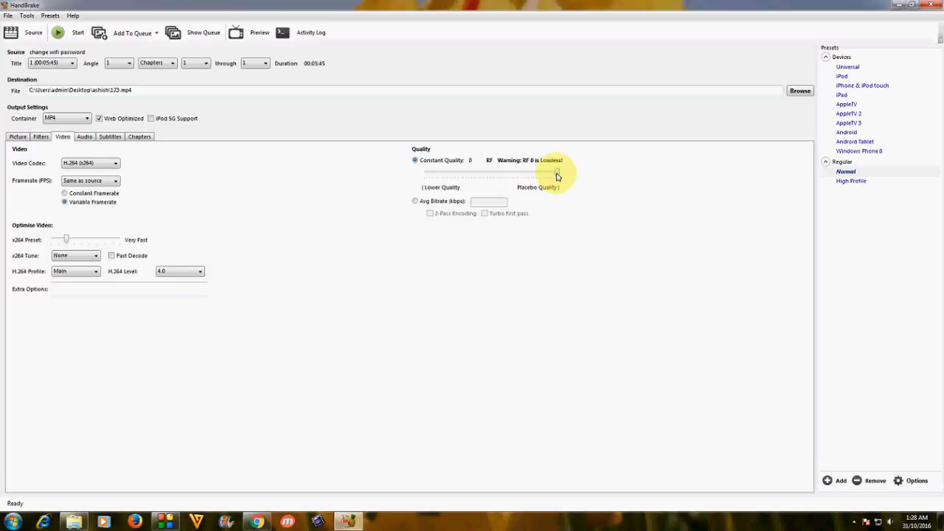
left_click_drag(557, 176, 505, 178)
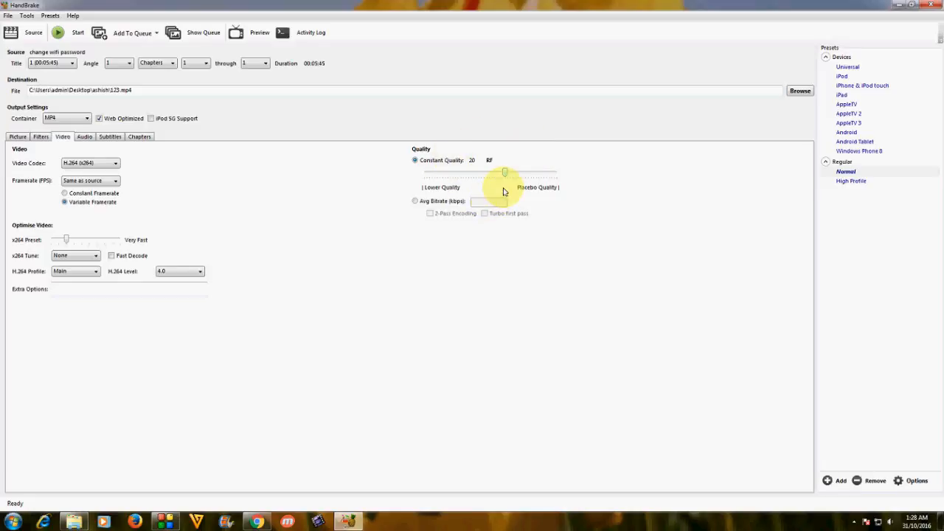
mouse_move(505, 177)
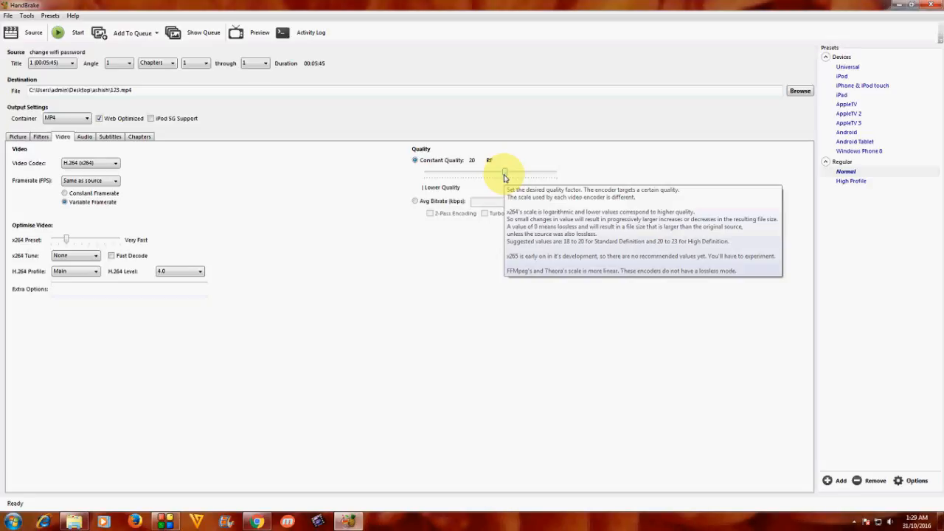
left_click_drag(504, 177, 438, 174)
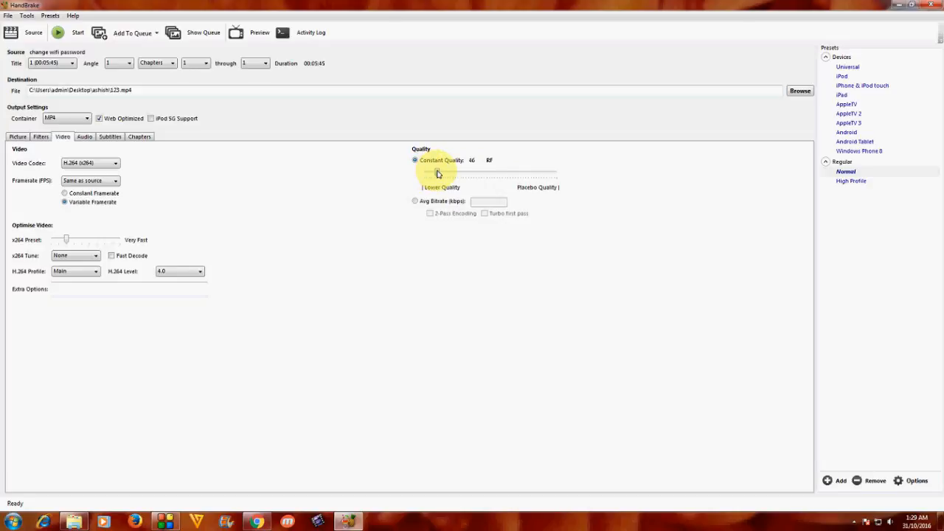
left_click_drag(438, 174, 505, 178)
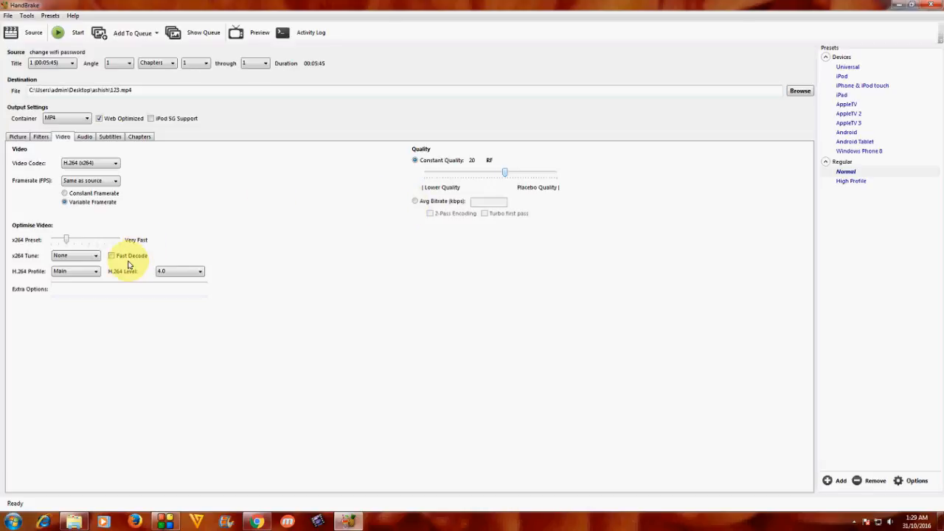
- Review the available x264 Tune, H.264 Profile and H.264 Level options for the video
left_click(88, 256)
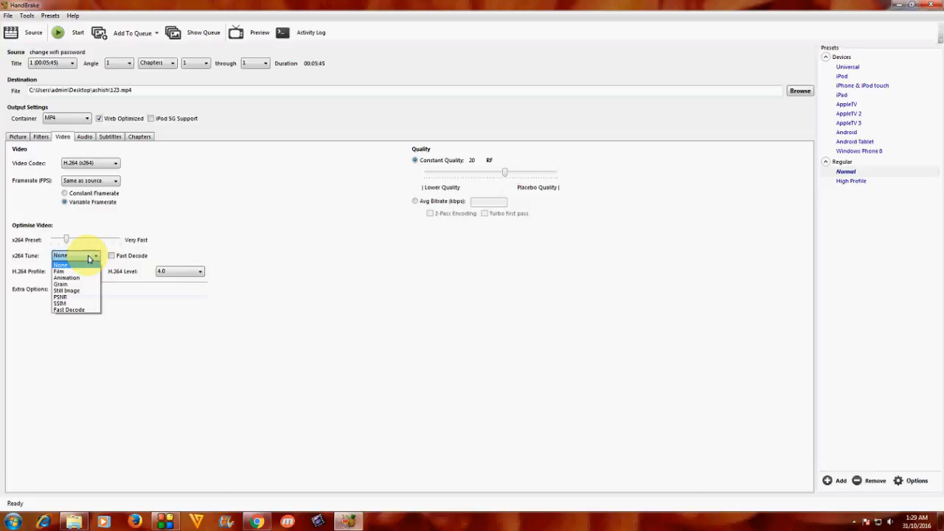
left_click(89, 256)
left_click(90, 272)
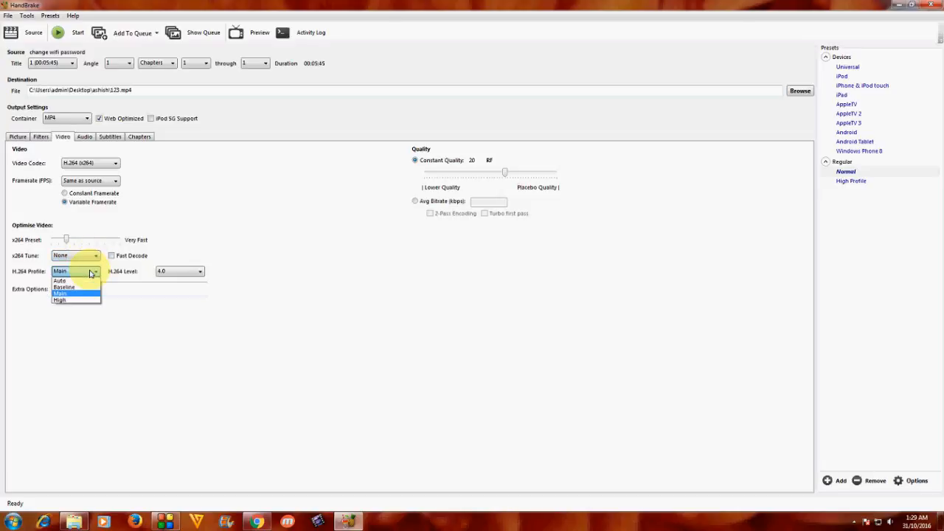
left_click(90, 272)
left_click(179, 271)
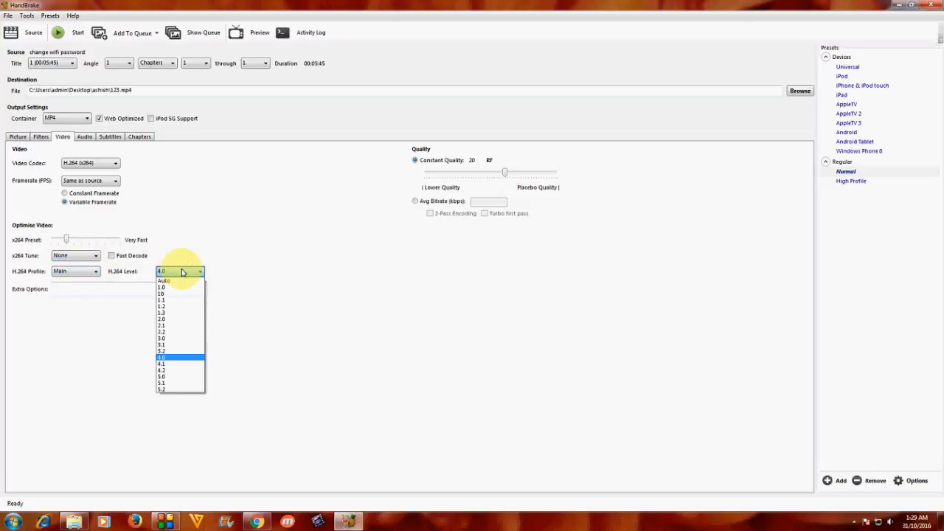
left_click(183, 272)
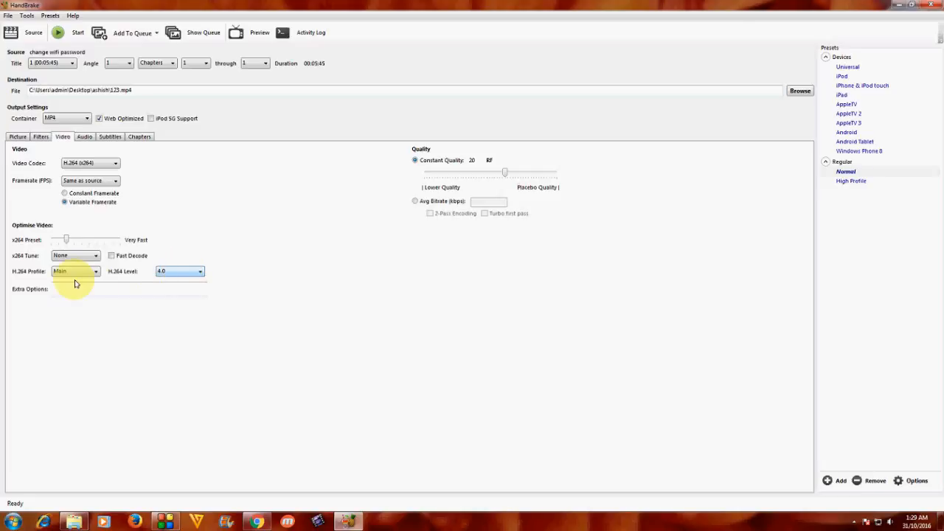
- Try an audio track bitrate of 128 and return it to 160
left_click(84, 137)
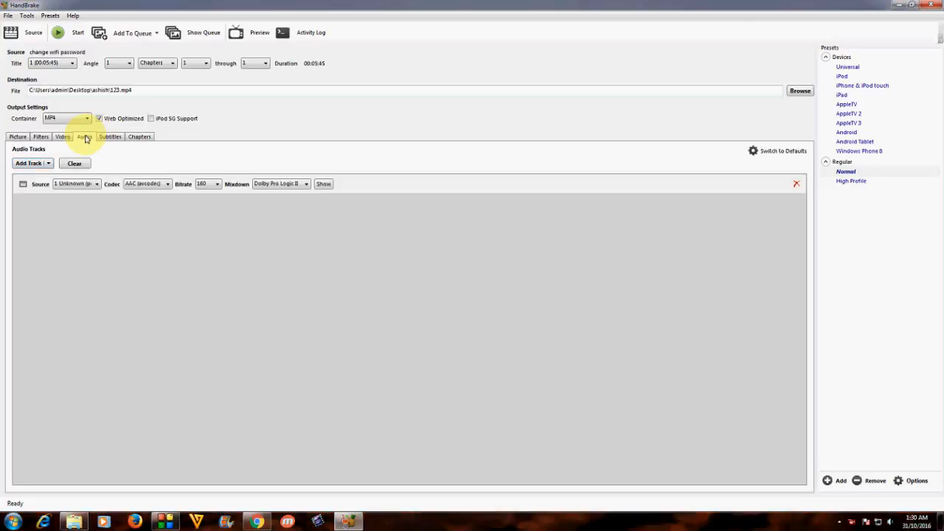
left_click(217, 184)
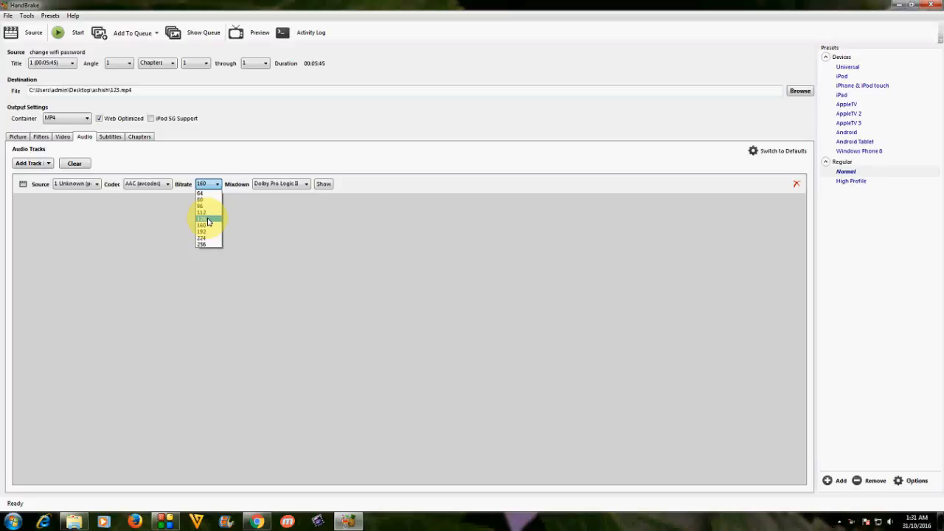
left_click(209, 222)
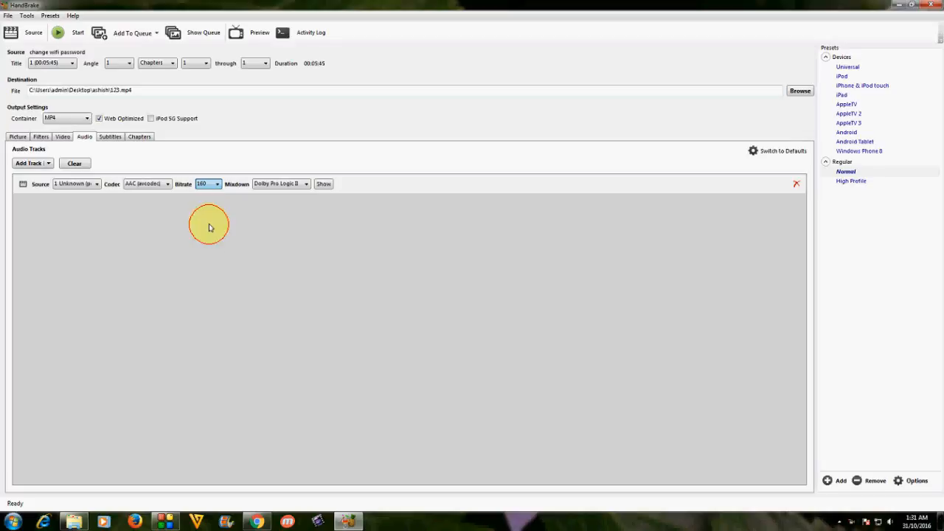
left_click(211, 185)
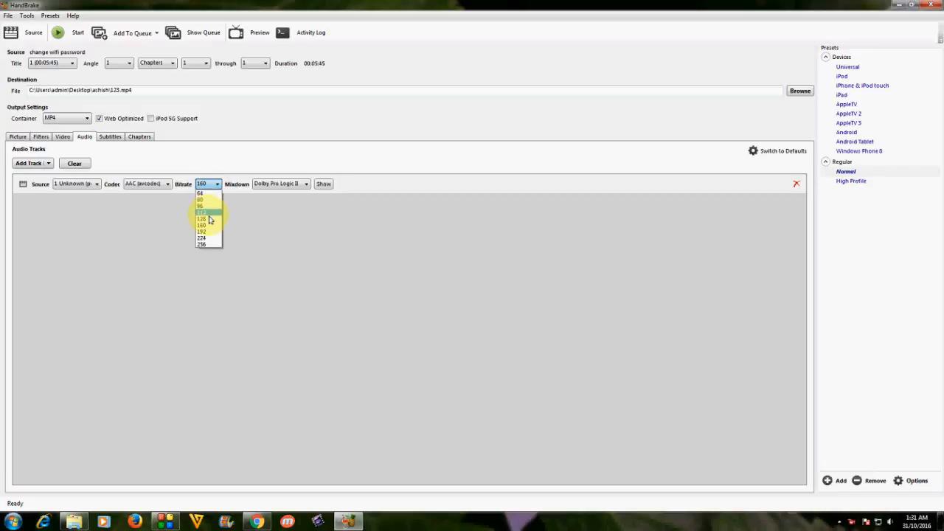
left_click(206, 212)
left_click(210, 186)
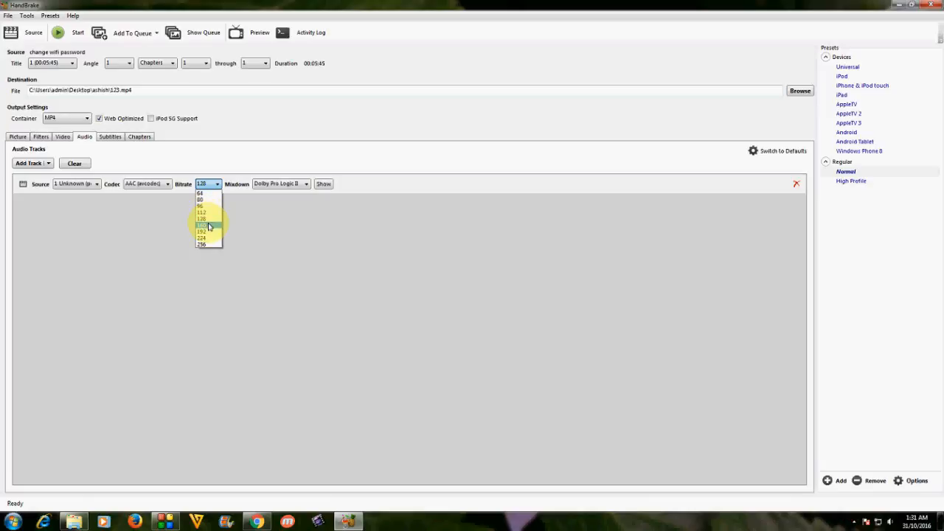
left_click(209, 226)
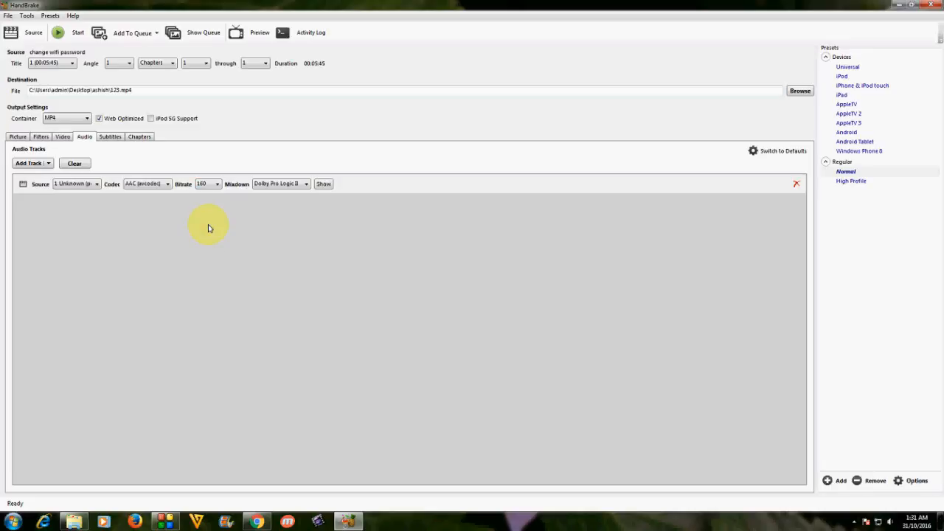
- Check the subtitle tracks and chapter markers, and return to the picture settings
left_click(111, 138)
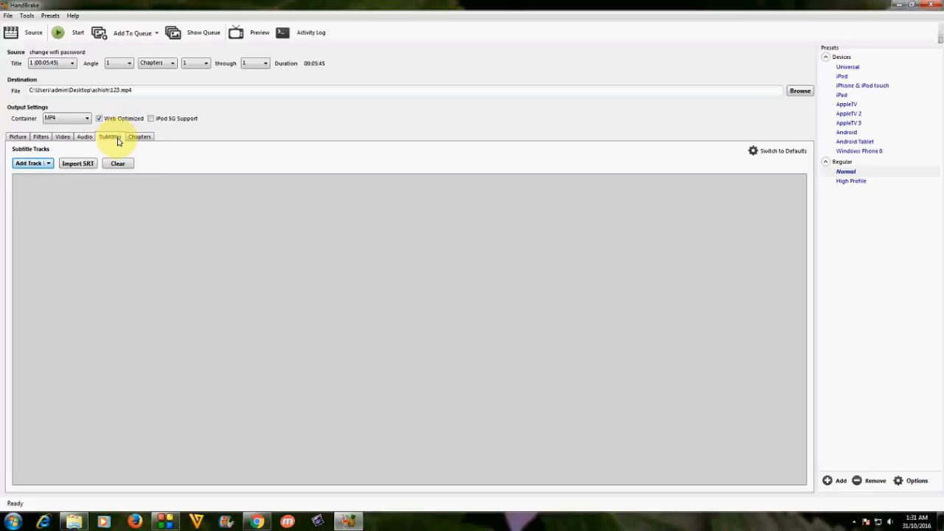
left_click(140, 137)
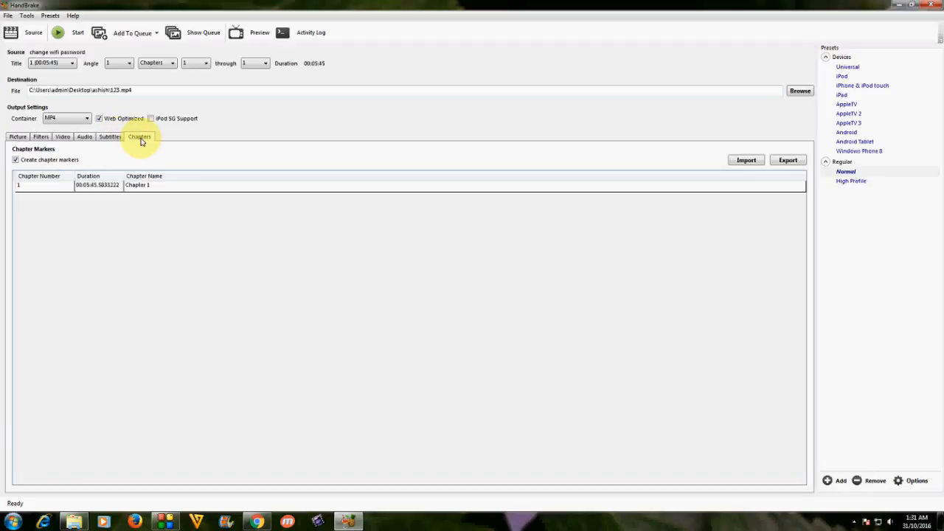
left_click(23, 138)
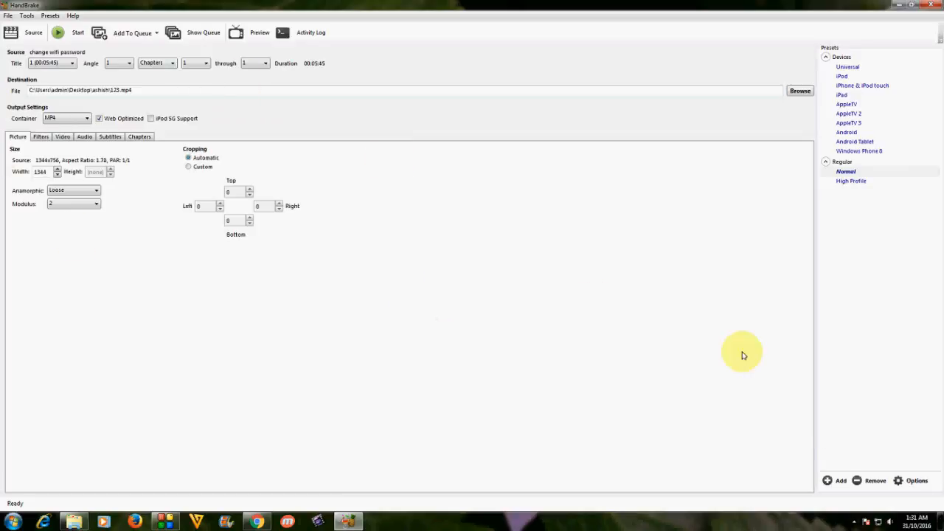
- Save the current settings as a new user preset, entering a person's first name as its name, and select that preset
left_click(837, 481)
left_click_drag(513, 175, 548, 140)
left_click(527, 181)
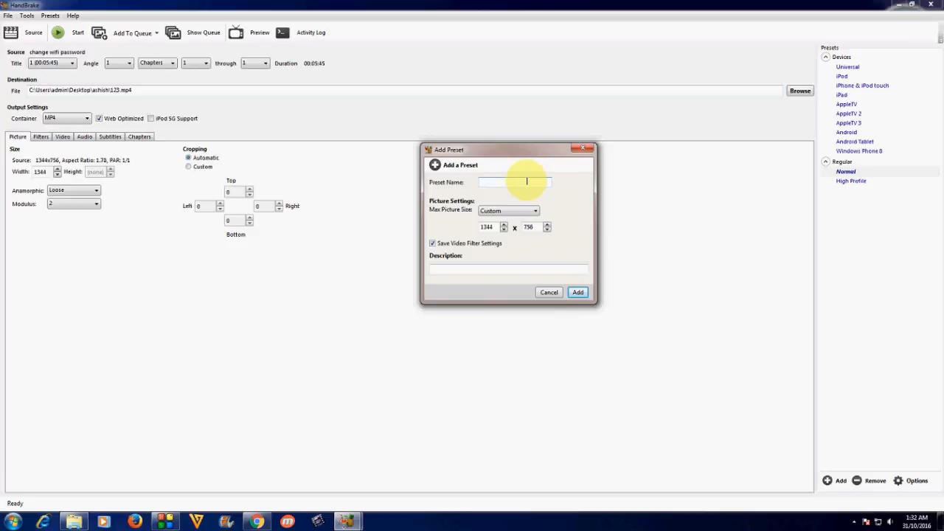
left_click(526, 180)
type("ashish")
left_click(578, 292)
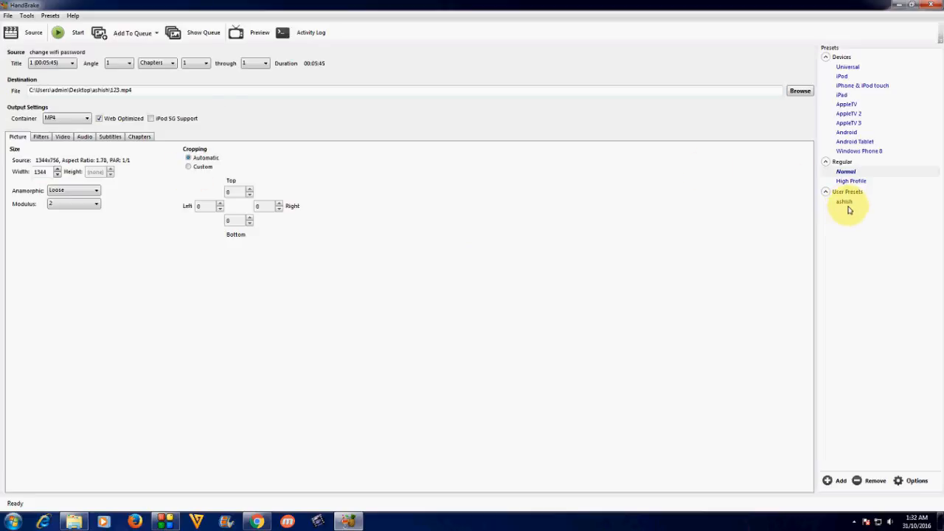
left_click(848, 203)
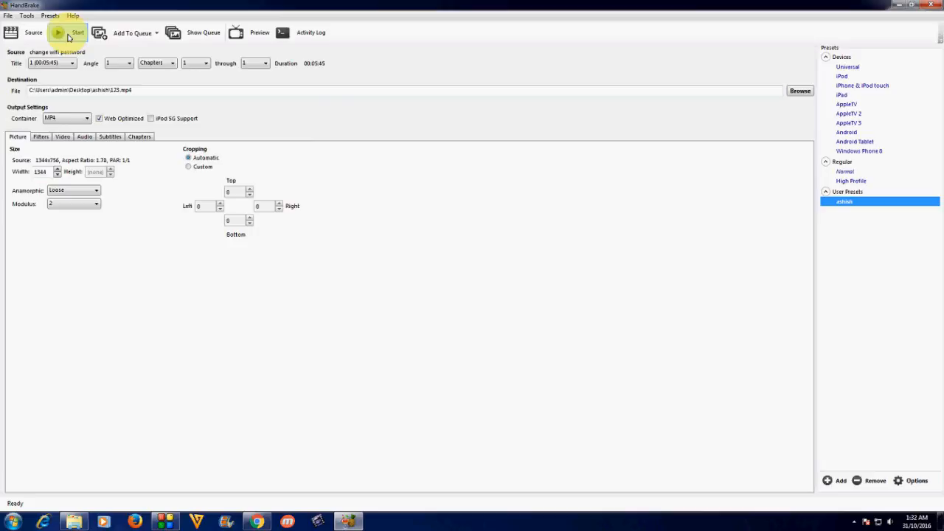
- Create and play a 30-second video preview starting at preview 1
left_click(258, 35)
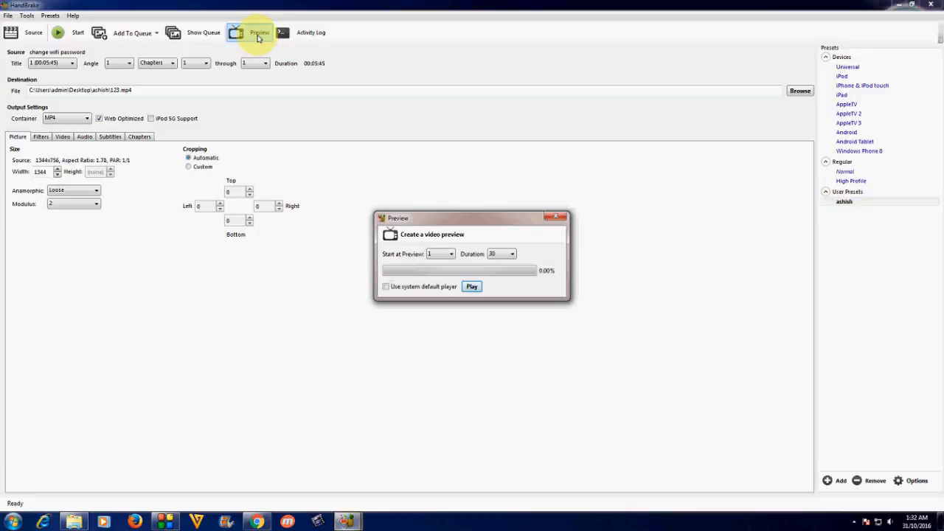
left_click_drag(506, 222, 503, 160)
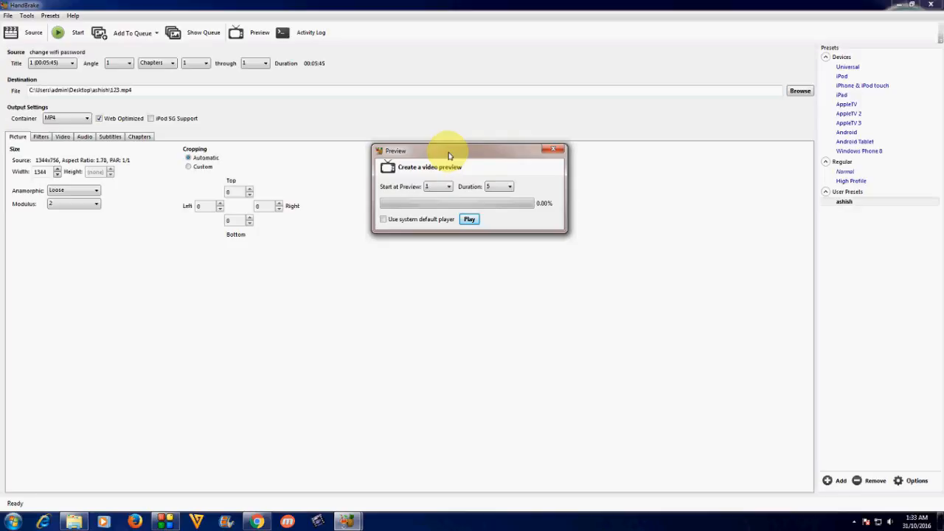
left_click_drag(449, 155, 469, 161)
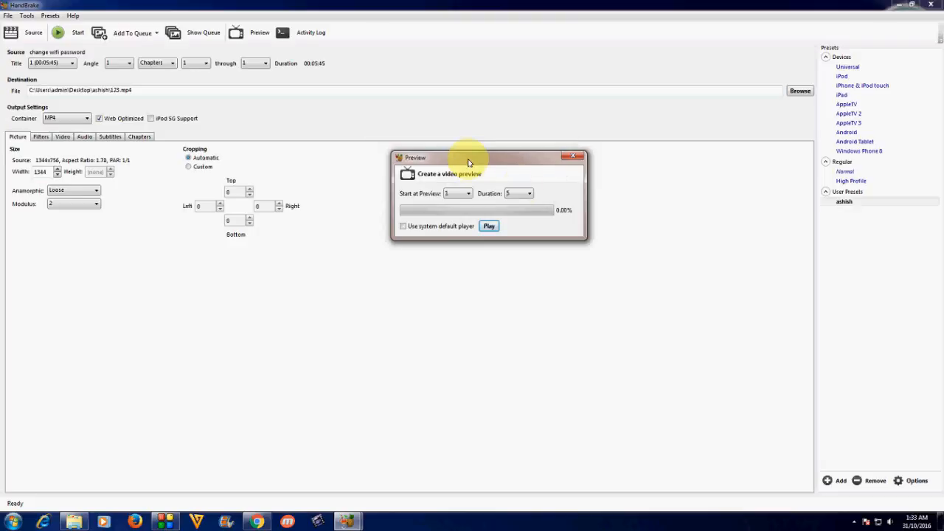
left_click(530, 195)
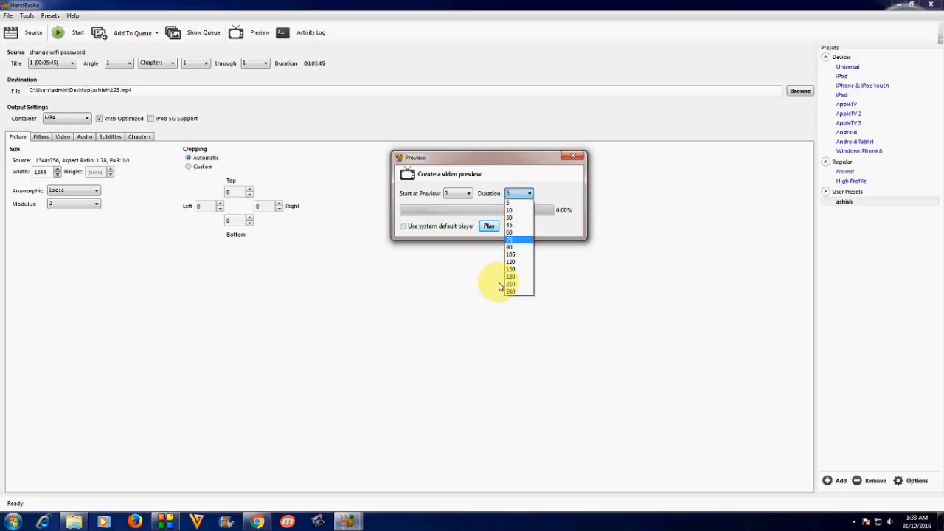
left_click(513, 205)
left_click(489, 226)
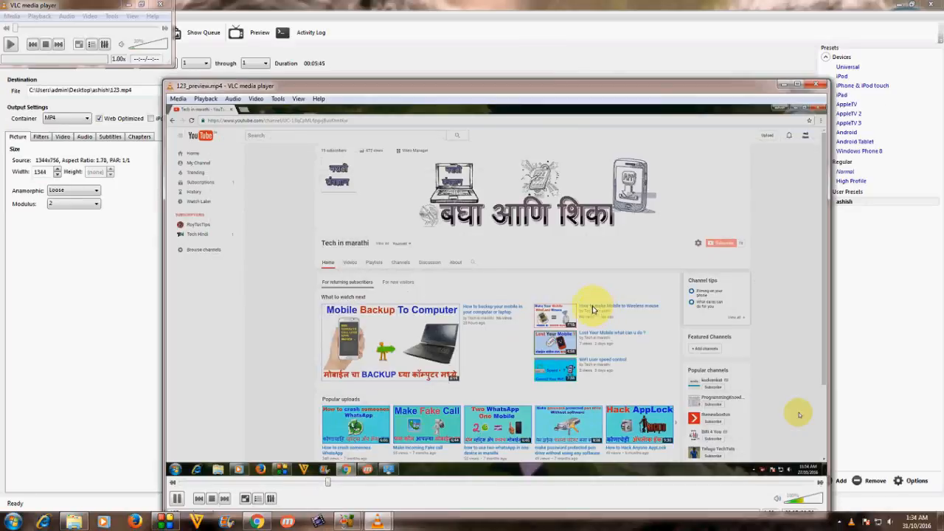
- Close the preview playback, the video preview dialog and the remaining empty VLC media player window
left_click(819, 86)
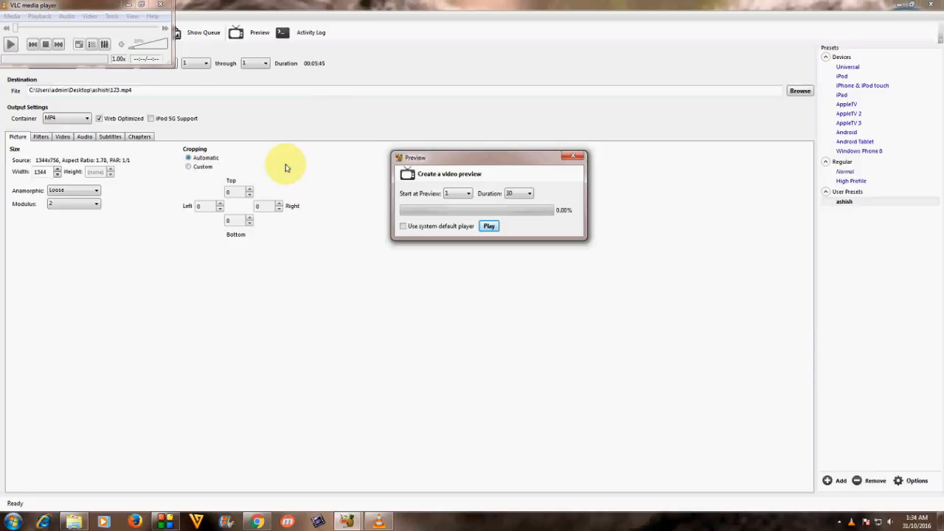
left_click(569, 158)
left_click_drag(28, 8, 199, 106)
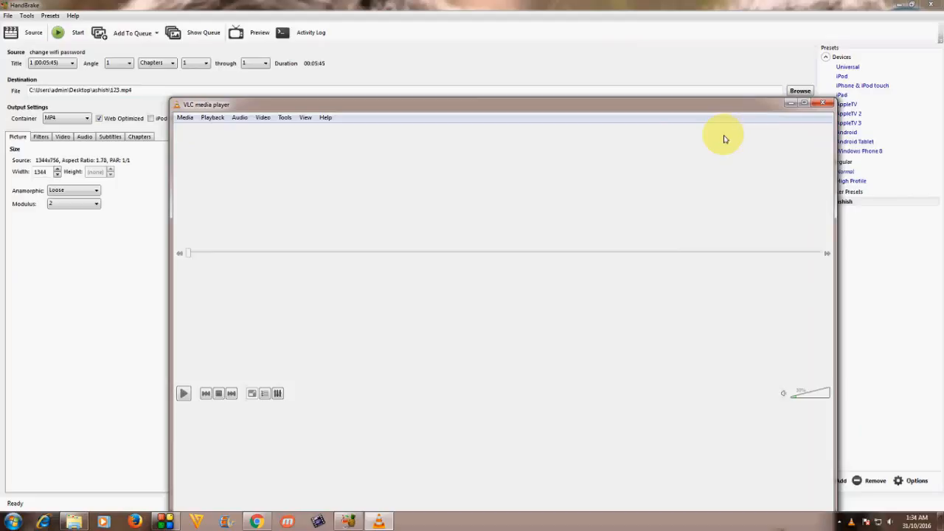
left_click(821, 103)
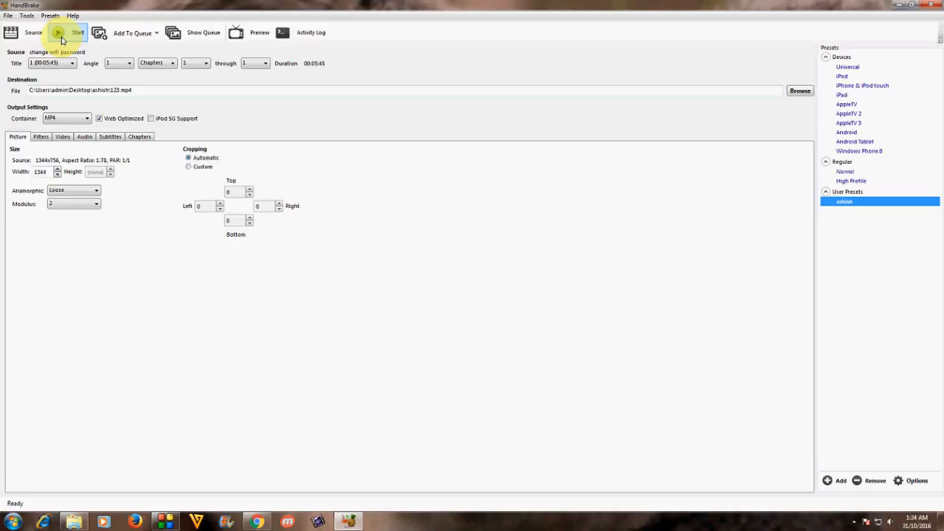
- Start encoding the "change wifi password" video to 123.mp4, and minimize HandBrake once the queue has finished
left_click(60, 36)
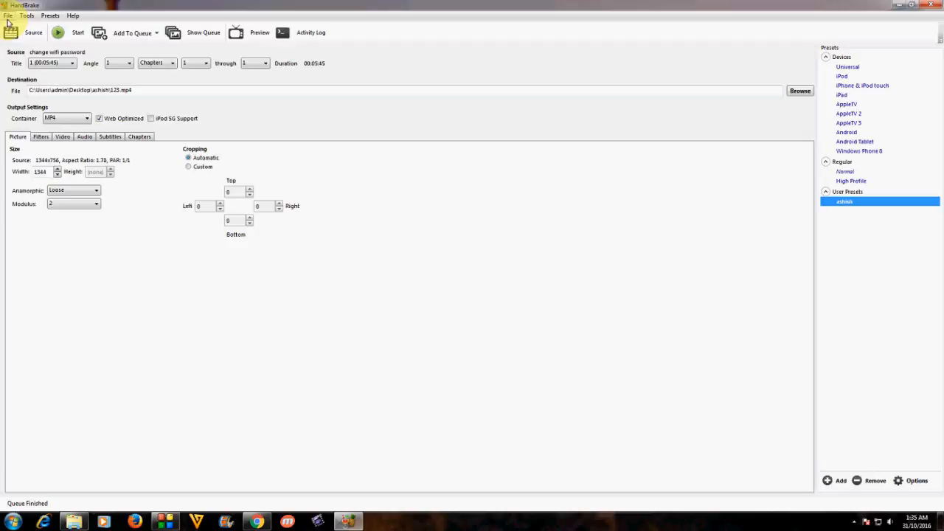
left_click(903, 9)
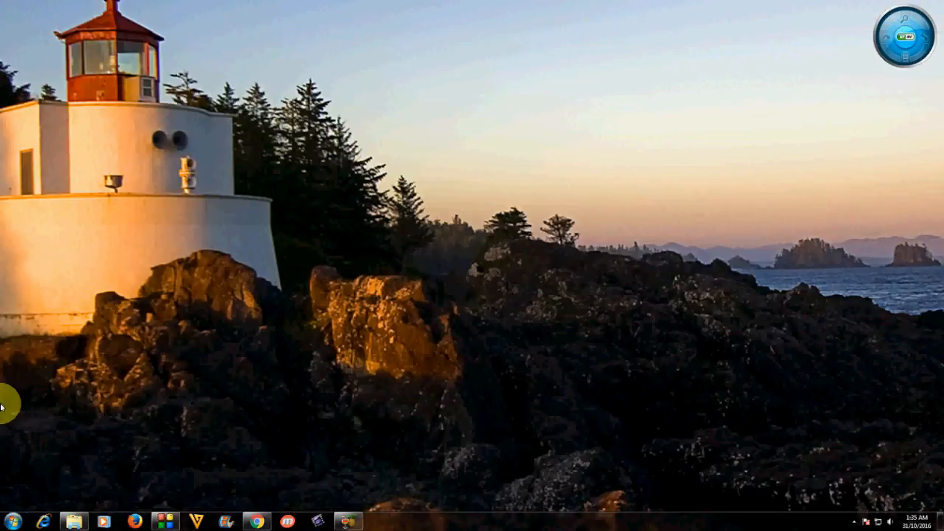
- Show the desktop icons again and open the output folder from the desktop in a maximized window
left_click(13, 525)
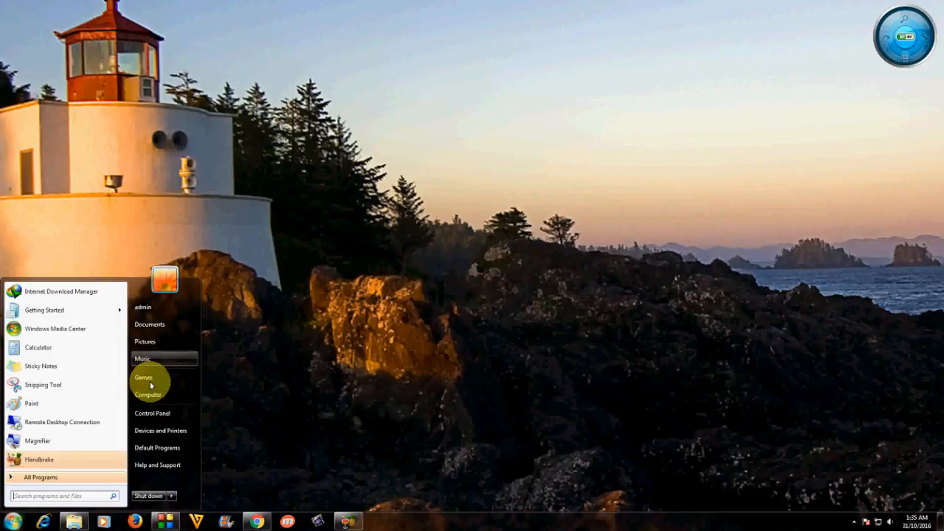
right_click(253, 316)
mouse_move(296, 323)
left_click(417, 384)
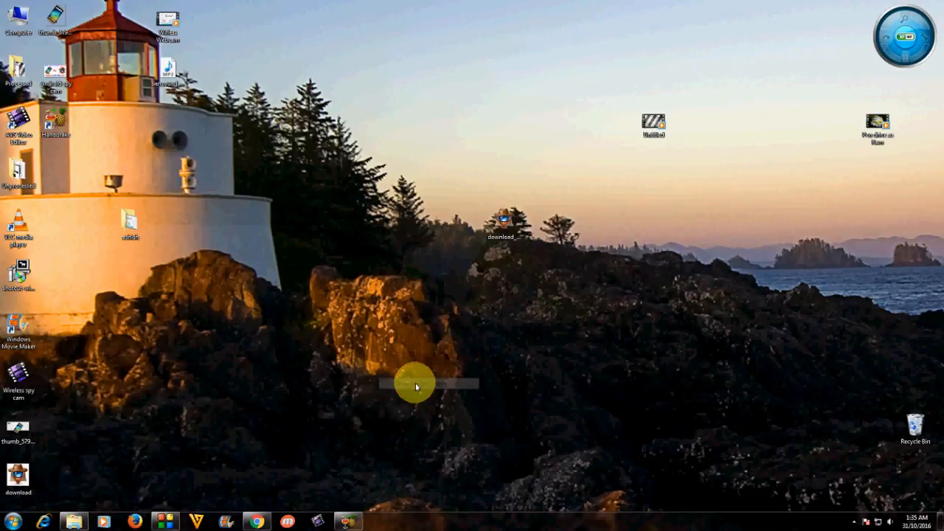
double_click(126, 225)
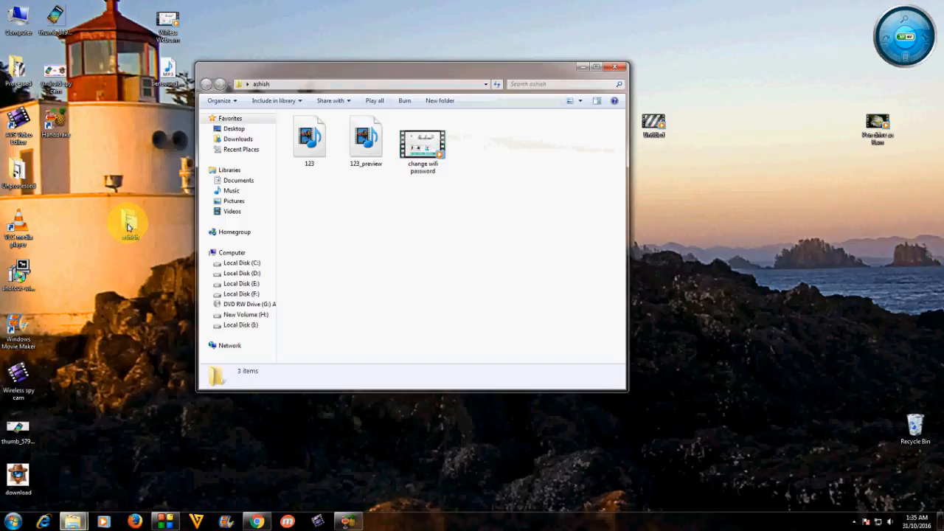
double_click(421, 76)
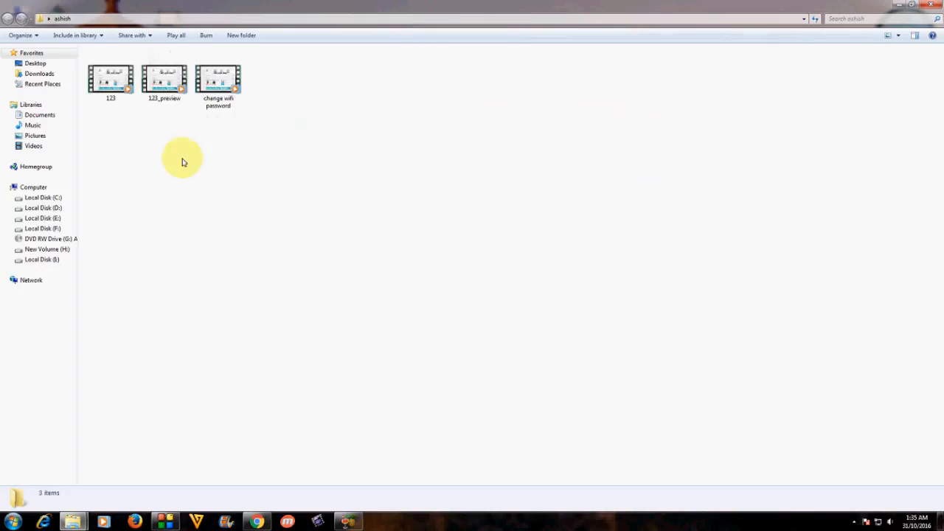
- Check the file size of the original "change wifi password" AVI in its properties, and close them
right_click(217, 89)
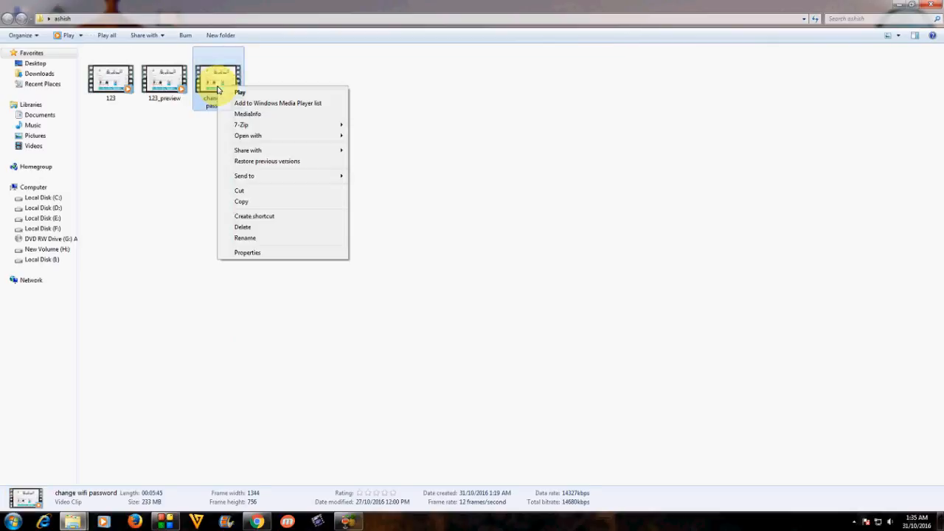
left_click(259, 253)
left_click_drag(284, 96, 408, 68)
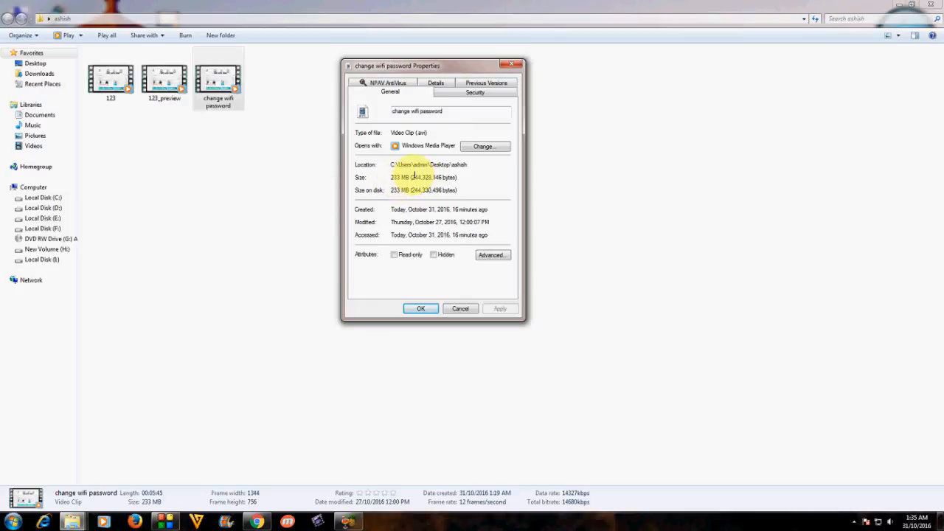
left_click(509, 66)
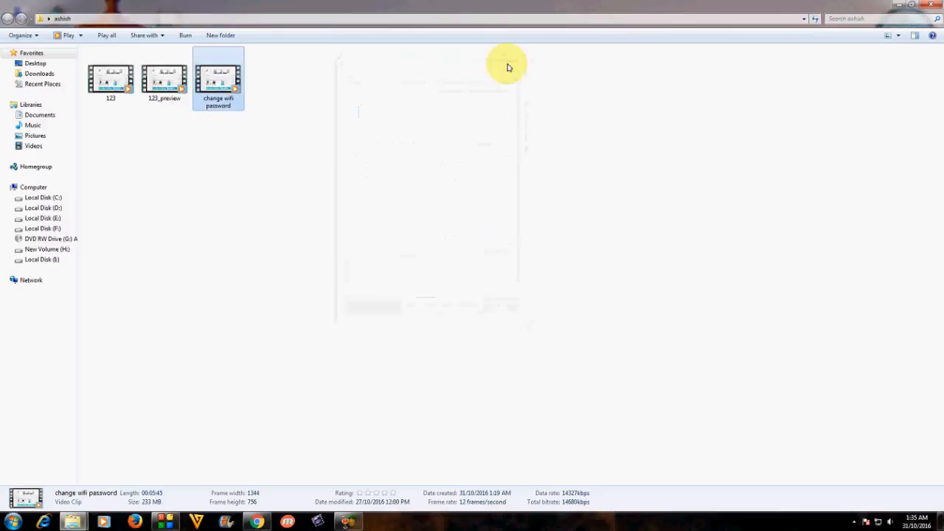
- Check the file size of the converted 123 MP4 in its properties for comparison, and close them
right_click(109, 81)
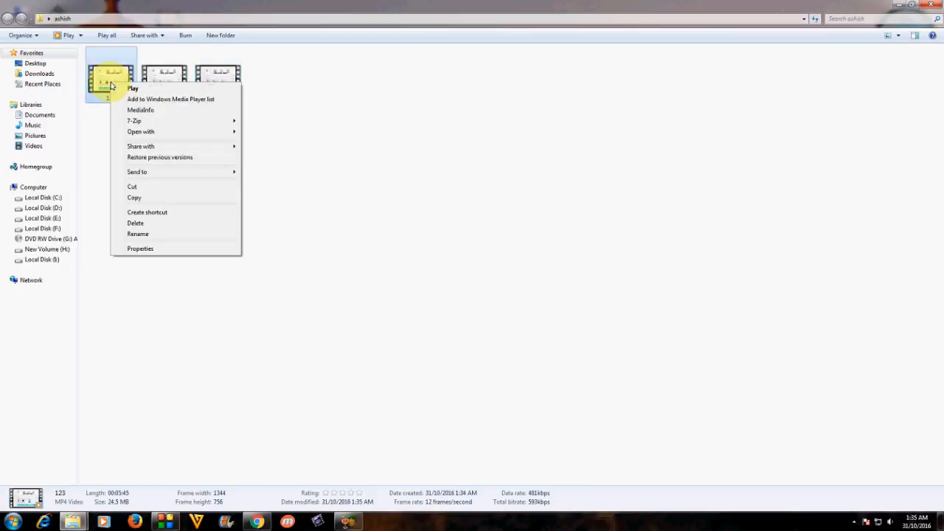
left_click(146, 249)
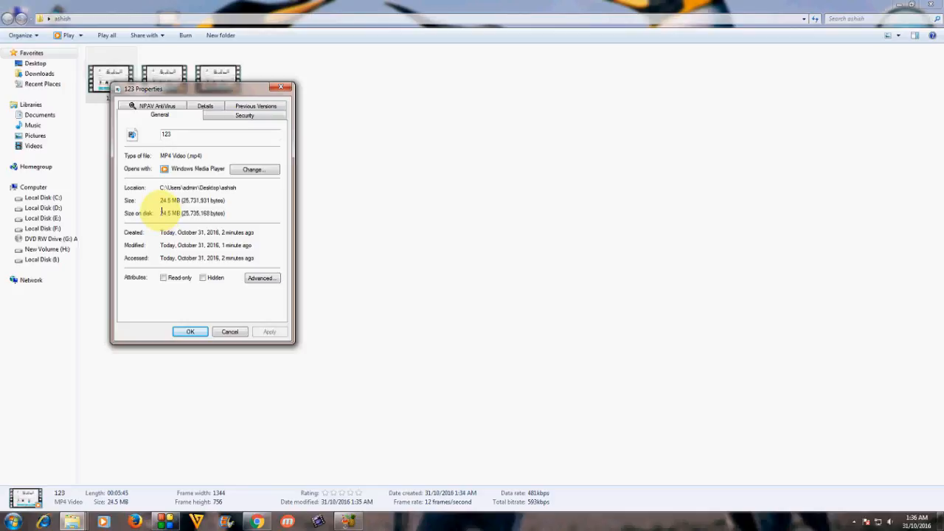
left_click_drag(216, 92, 439, 66)
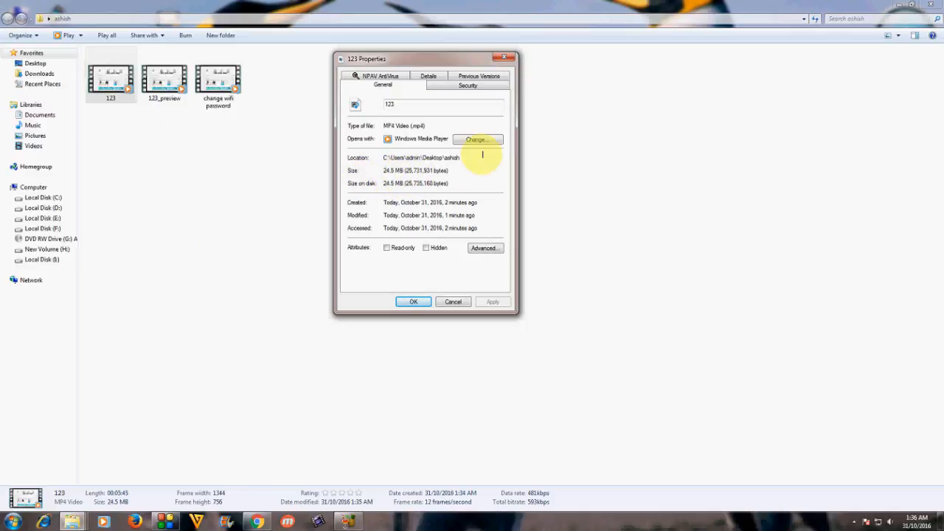
left_click_drag(436, 62, 450, 58)
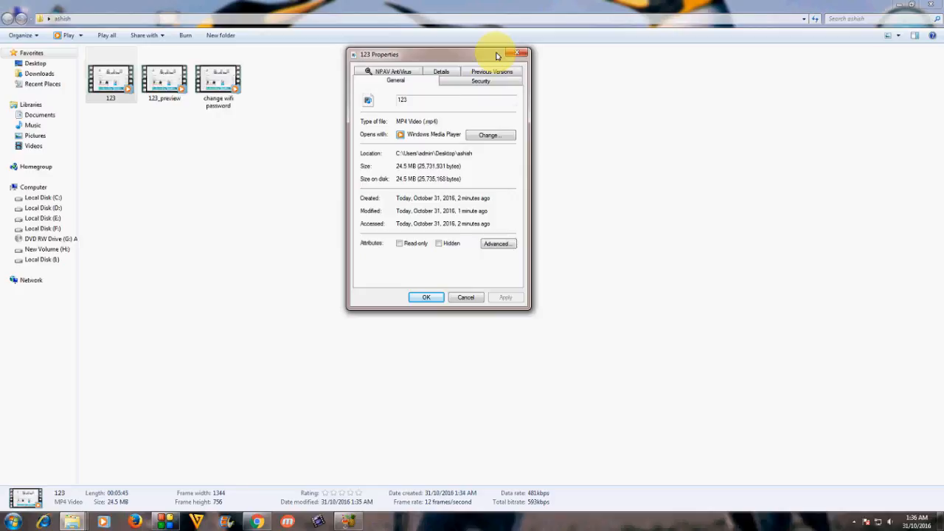
left_click(518, 53)
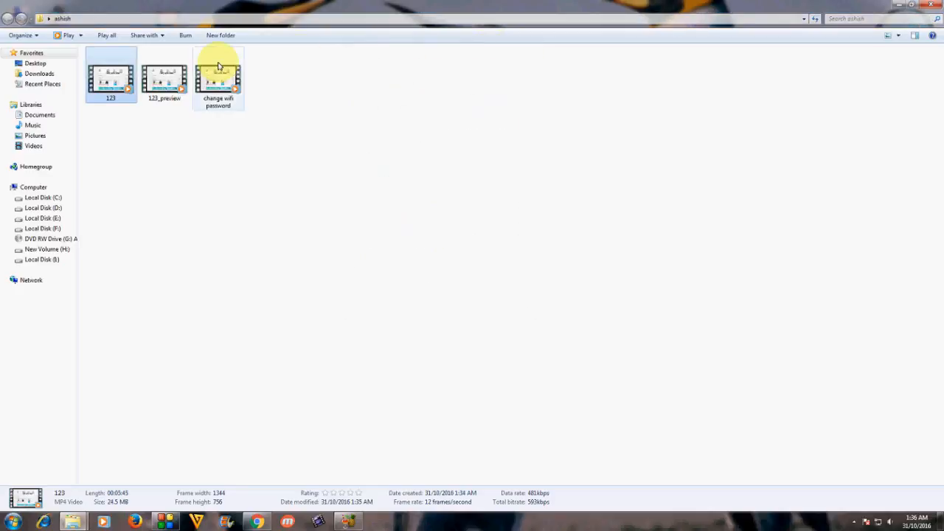
- Play the converted 123 video in a maximized Windows Media Player, skip forward through it to check the quality, and close the player
double_click(110, 87)
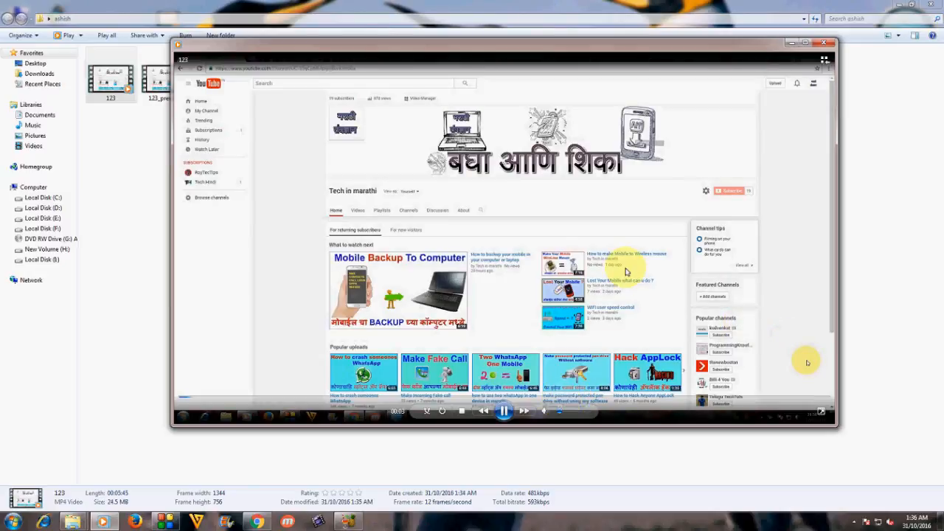
double_click(535, 50)
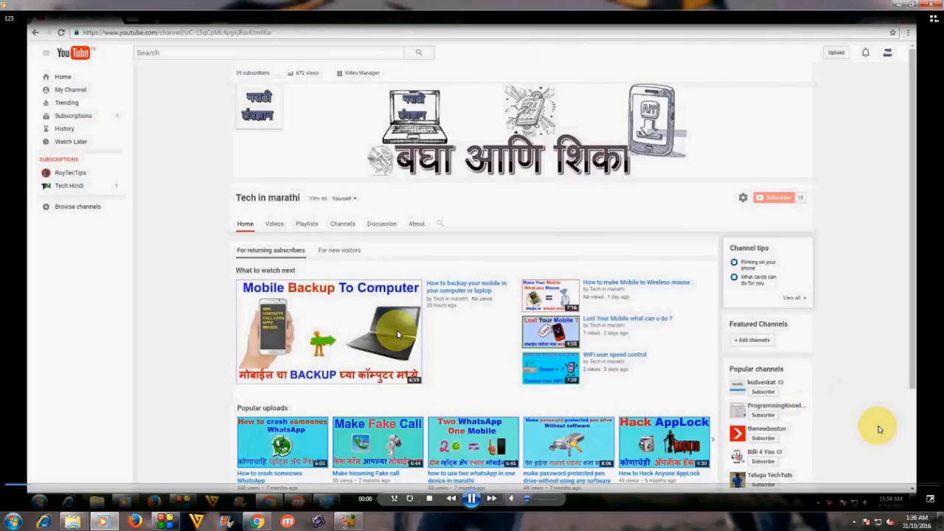
left_click(46, 486)
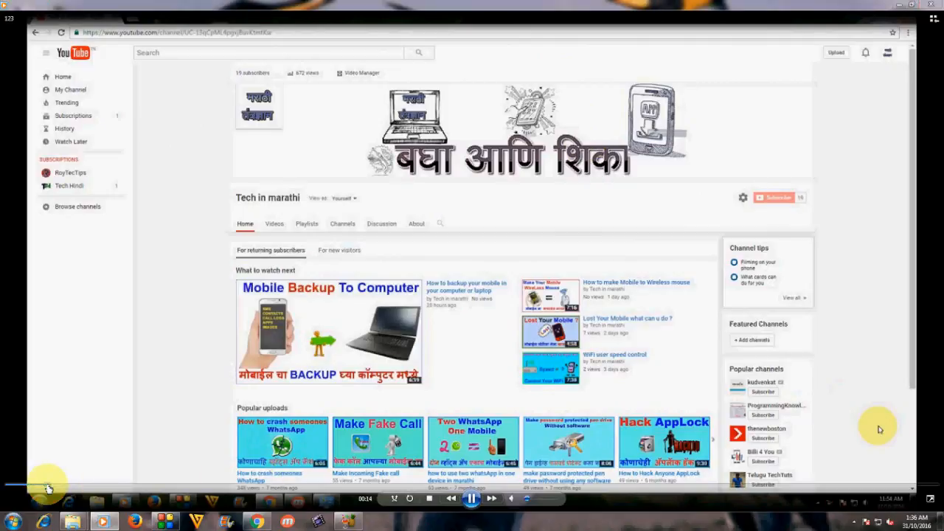
left_click_drag(77, 486, 187, 490)
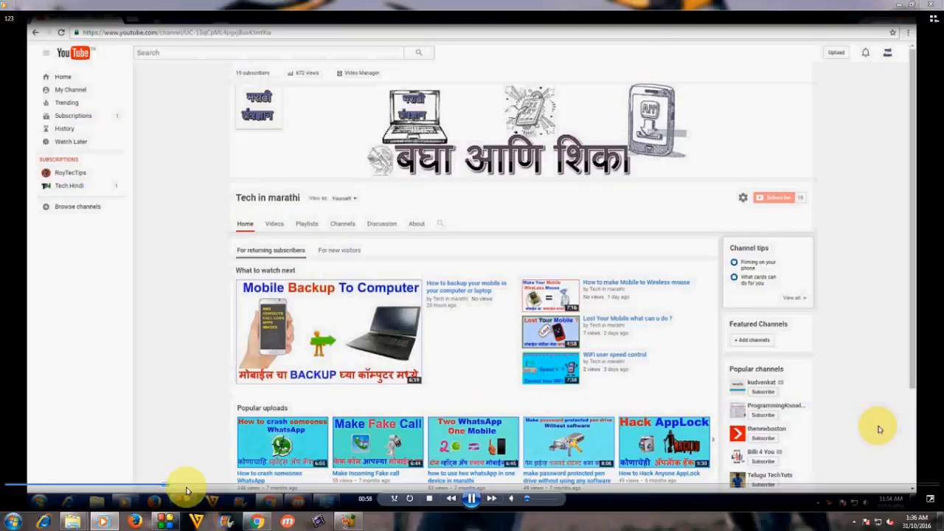
left_click(251, 488)
left_click(311, 488)
left_click(359, 488)
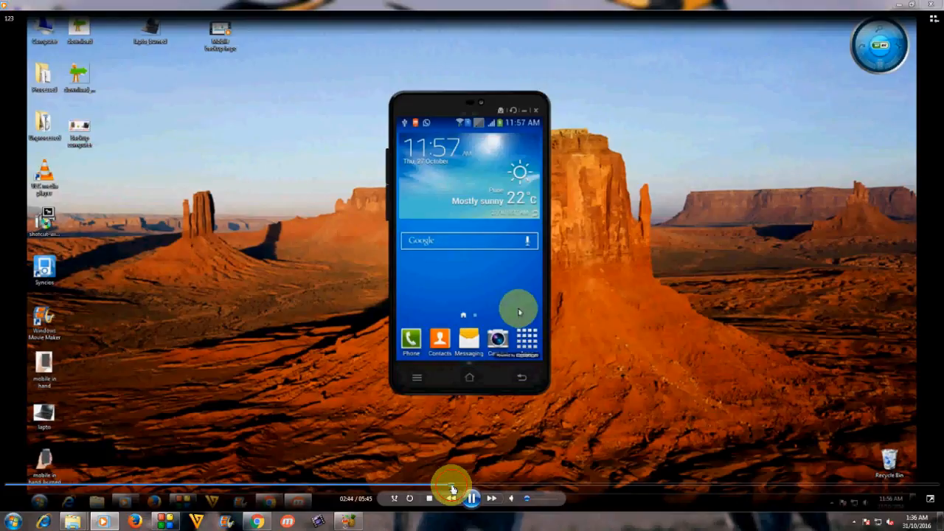
left_click(453, 488)
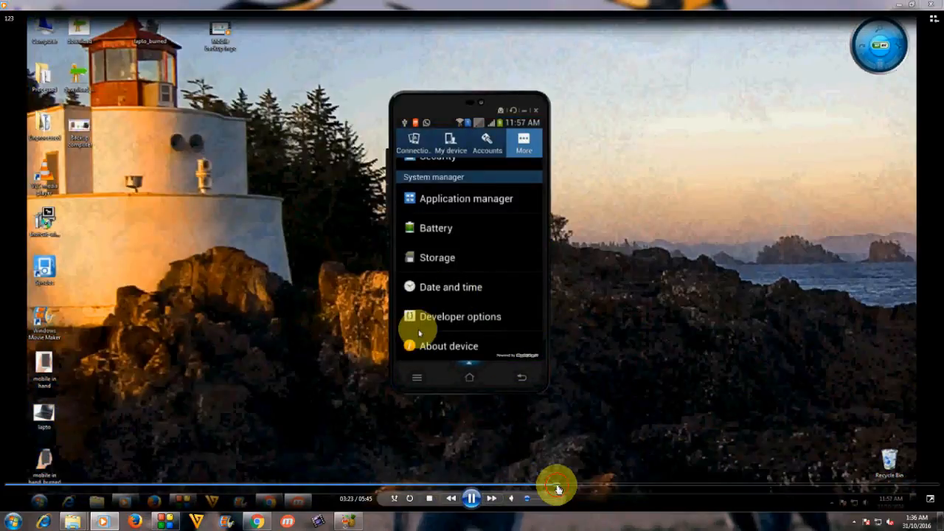
left_click(558, 487)
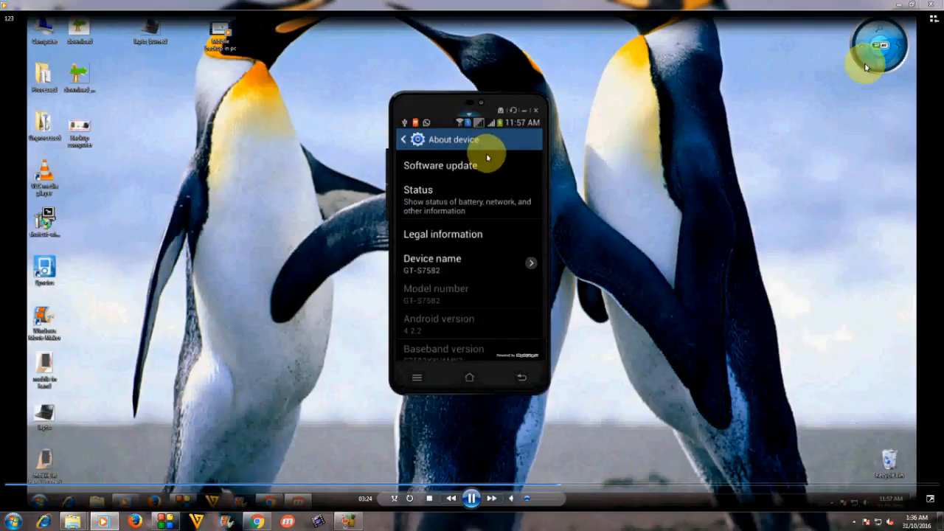
left_click(927, 6)
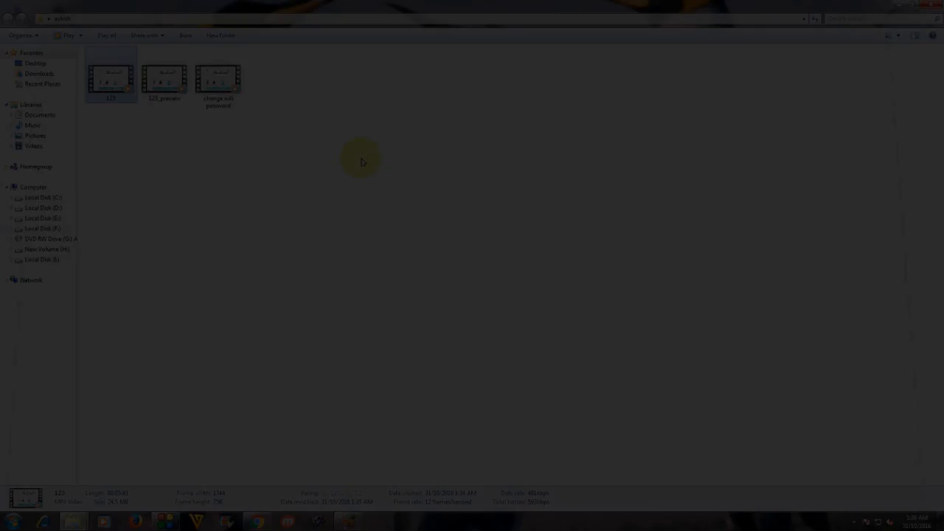